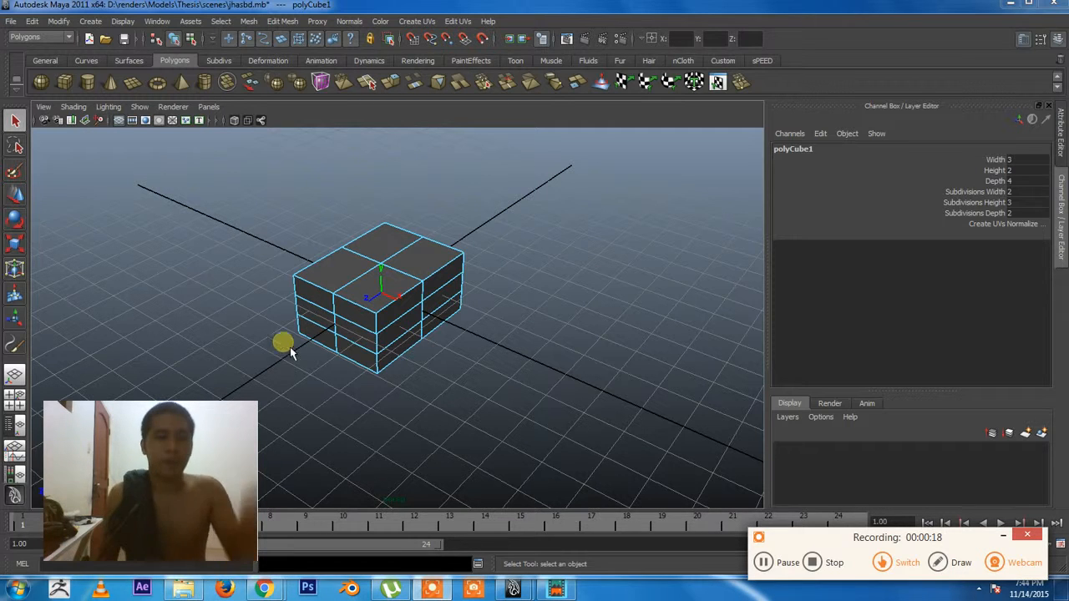
Switch the cube to face selection and select each of its four top faces in turn
right_click(326, 288)
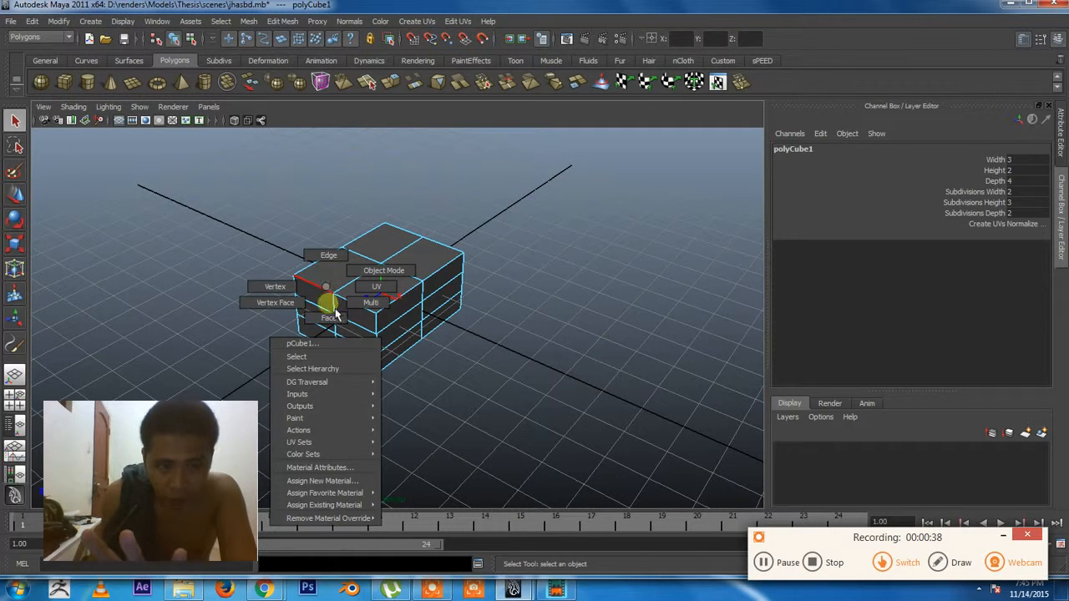
right_click_drag(337, 298, 327, 313)
left_click(425, 262)
left_click(376, 240)
left_click(336, 272)
left_click(370, 299)
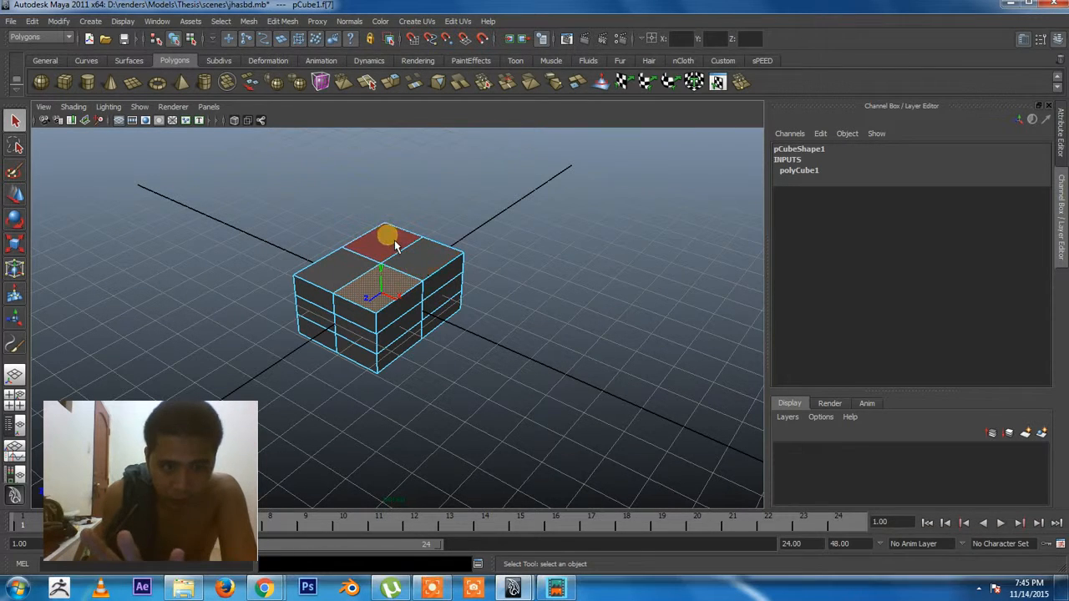
left_click(394, 244)
left_click(428, 261)
left_click(402, 284)
left_click(332, 278)
Pick individual vertices on the cube's front side in vertex selection and change the component selection to UVs
right_click_drag(331, 278, 268, 273)
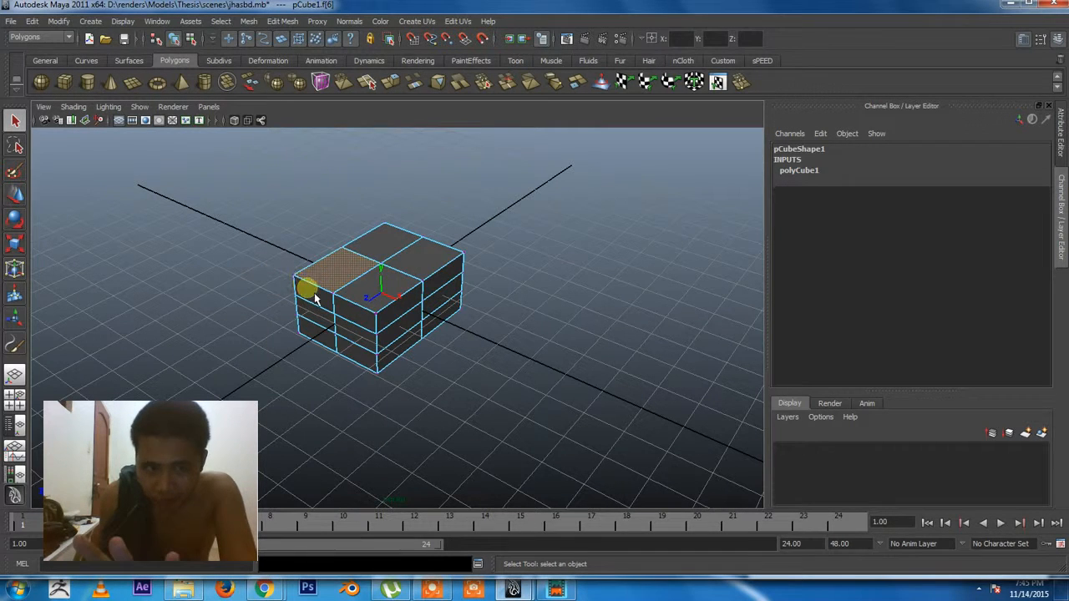
left_click(354, 305)
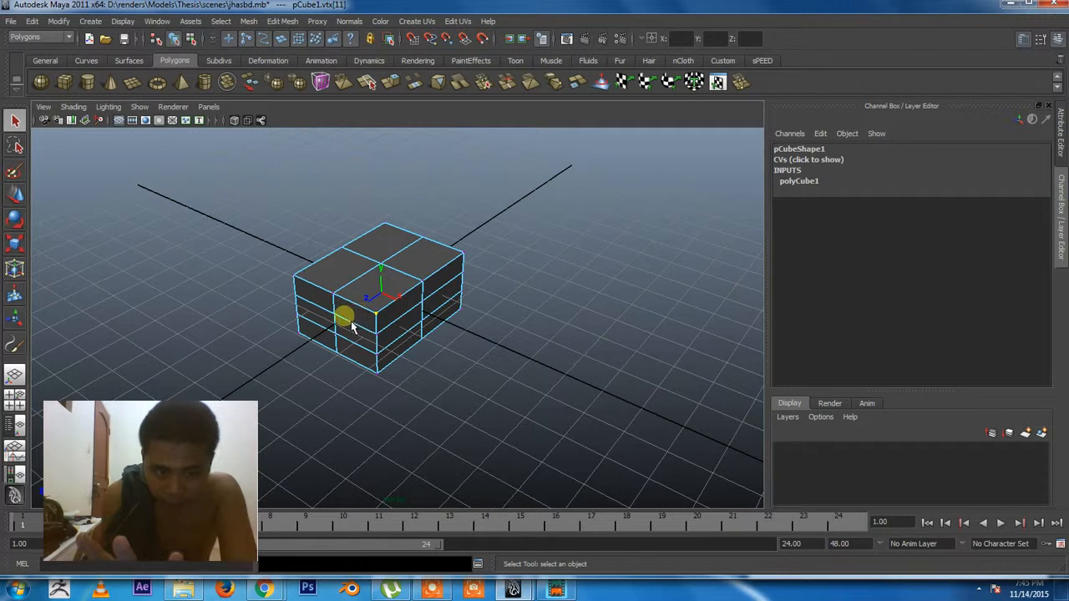
left_click(357, 320)
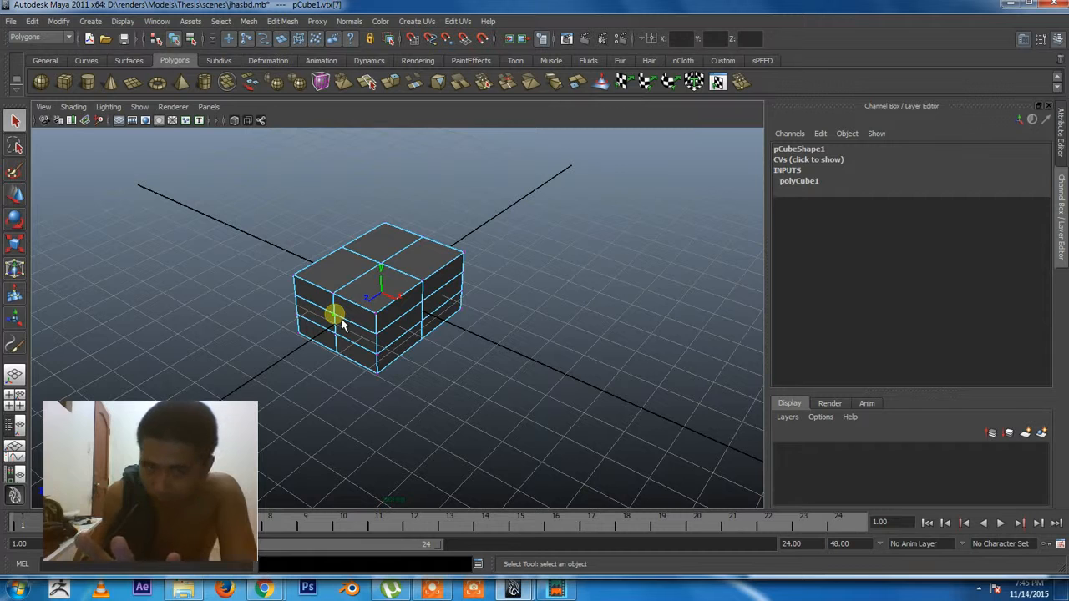
scroll(338, 315, "up", 3)
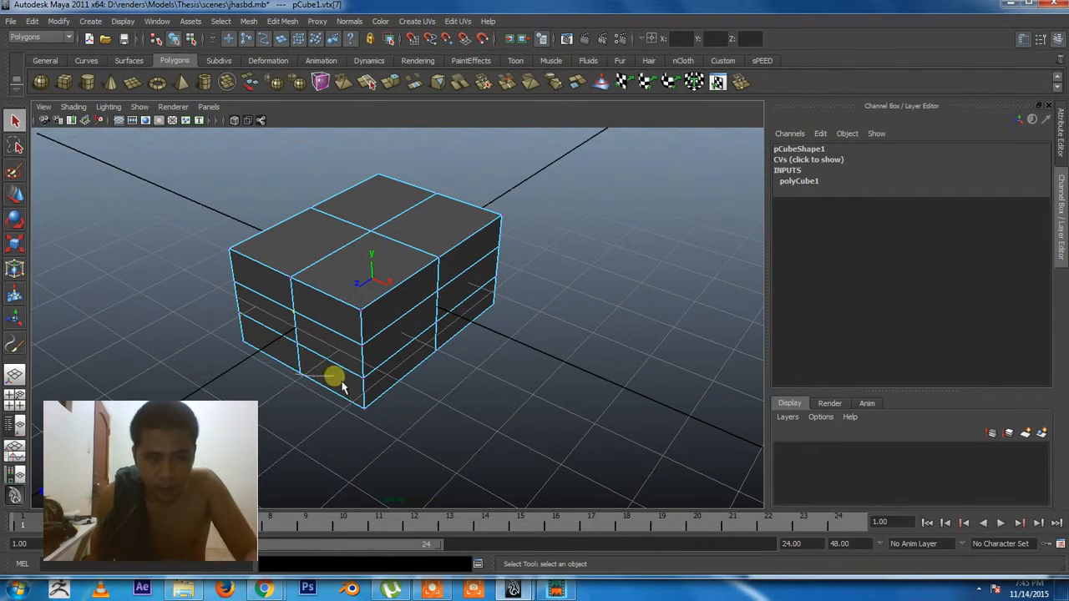
key("F12")
left_click_drag(334, 303, 329, 329, "alt")
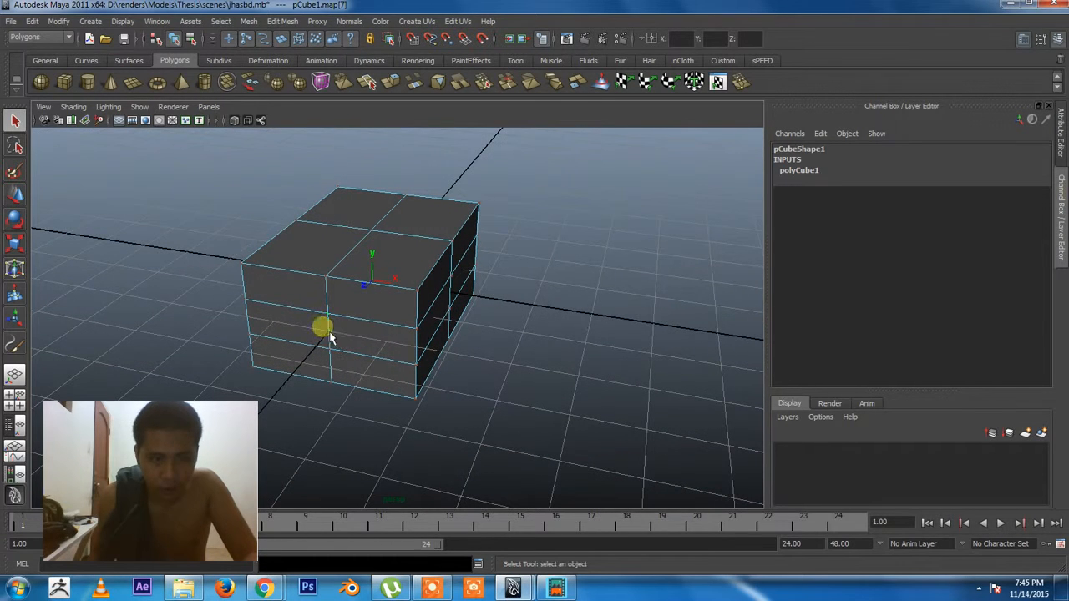
Switch to edge selection, select the edges bounding one upper front face of the cube, and clear the selection
mouse_move(350, 321)
right_mouse_down()
mouse_move(313, 307)
mouse_move(351, 306)
right_mouse_up()
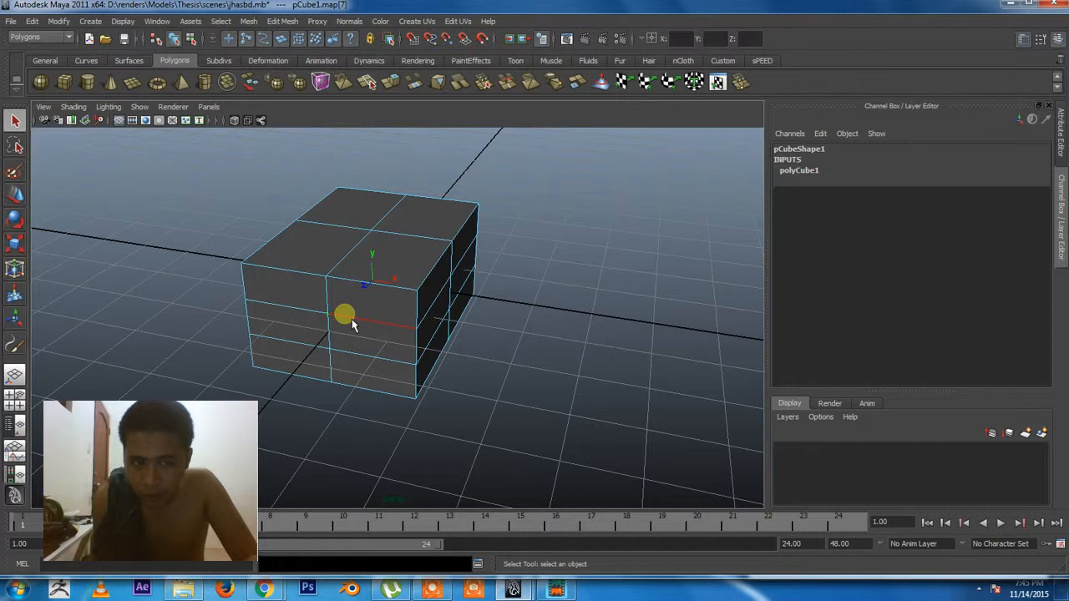
left_click(352, 324)
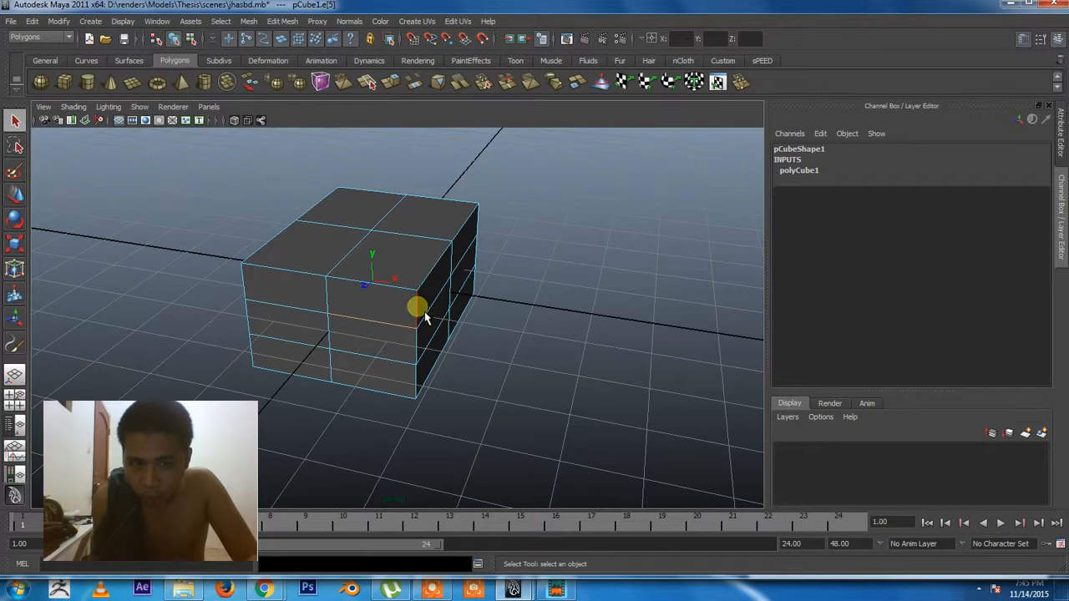
left_click(332, 302, "shift")
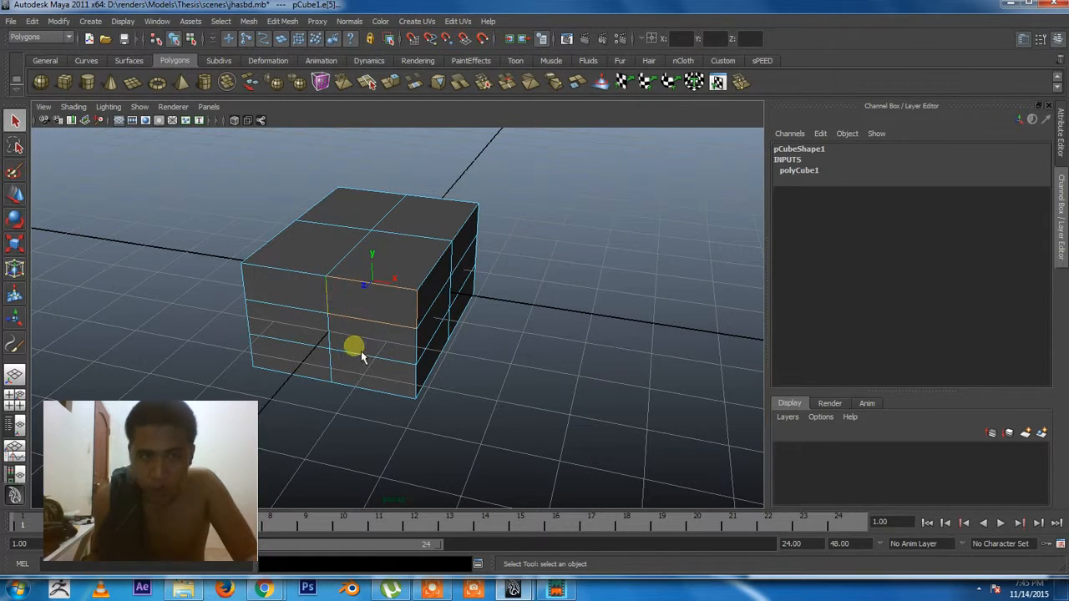
left_click(357, 341)
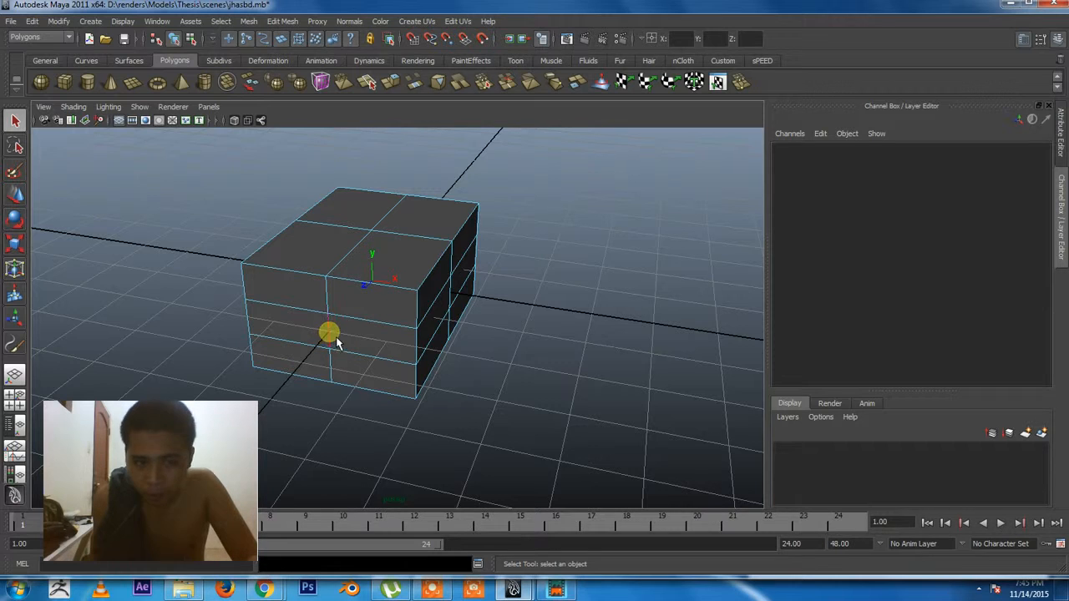
Select the front side's upper horizontal edges and upper middle vertical edge, and try to move them along Z
left_click(334, 339)
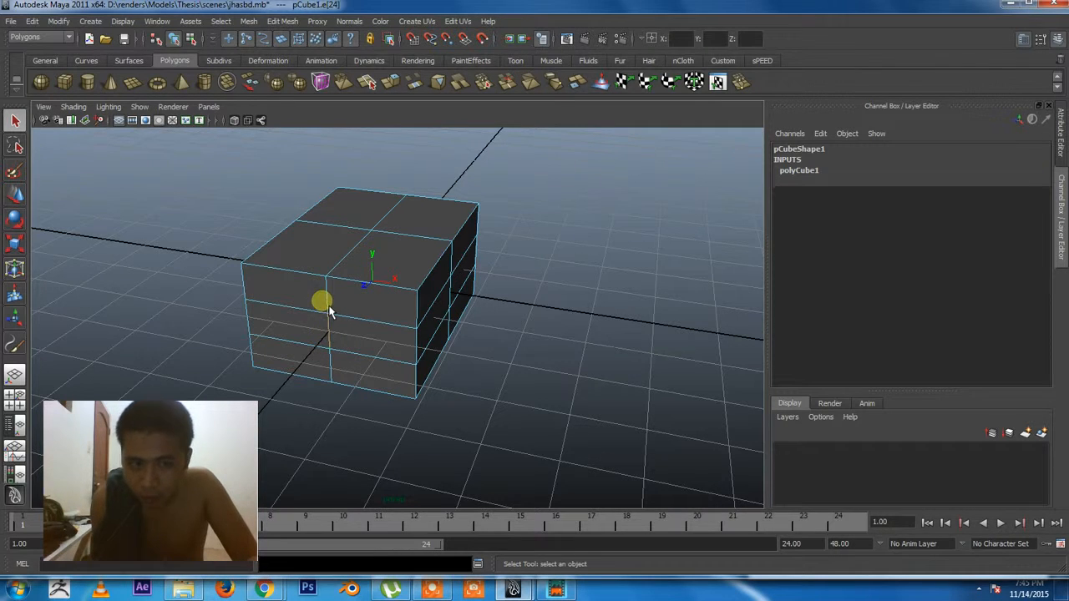
left_click(320, 316)
left_click(310, 309)
left_click(359, 318, "shift")
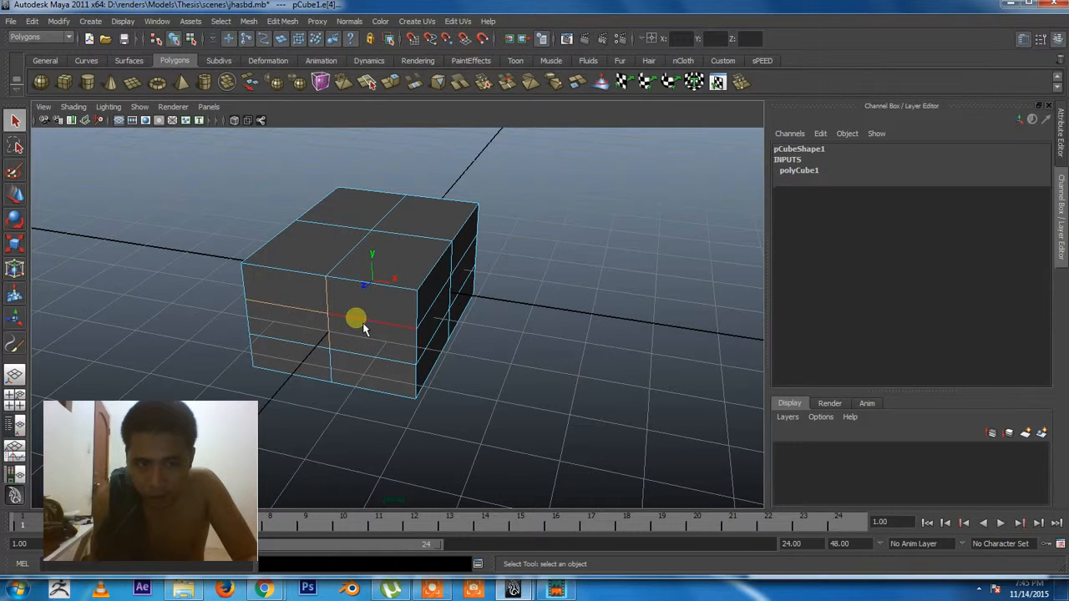
left_click(16, 195)
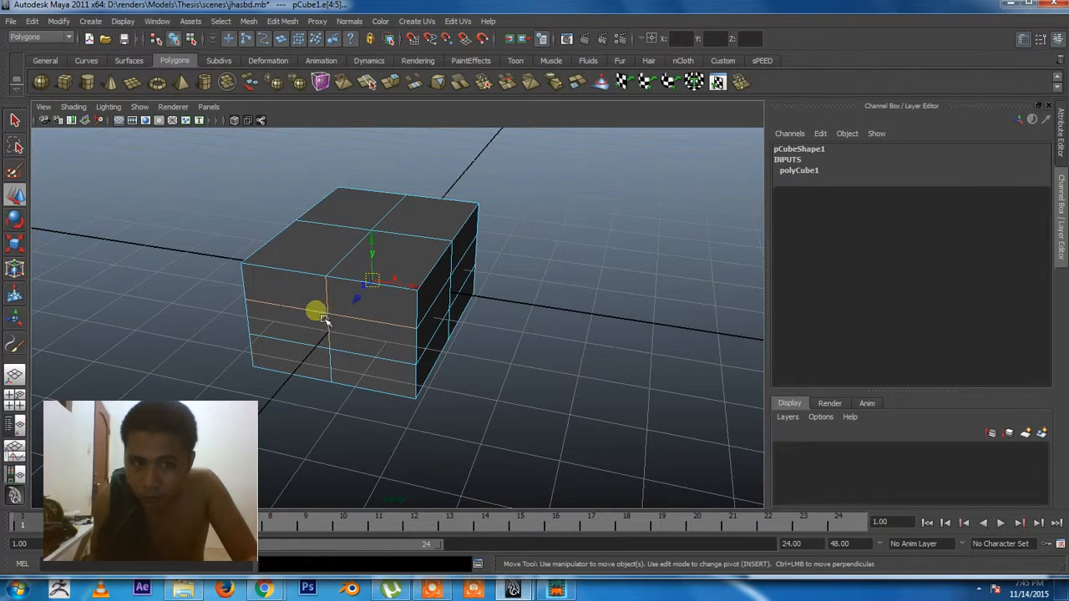
mouse_move(365, 314)
left_mouse_down()
mouse_move(377, 296)
mouse_move(359, 306)
mouse_move(377, 296)
mouse_move(366, 314)
left_mouse_up()
key("ctrl+z")
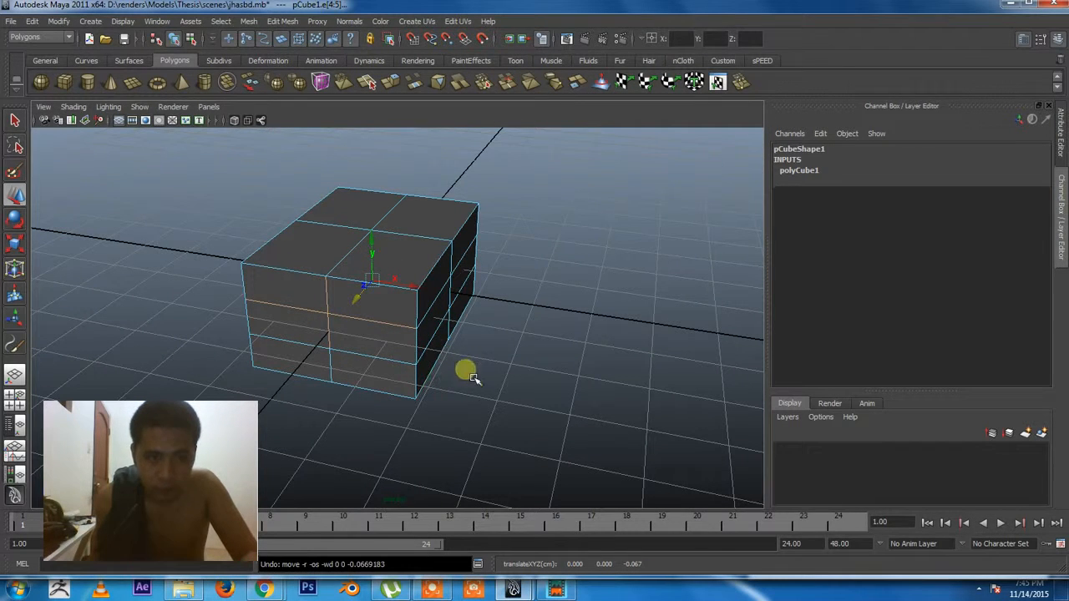
Try to pull the selected front edges outward in Z and along Y, undo the move, and clear the selection
left_click_drag(491, 445, 461, 448)
left_click_drag(575, 426, 470, 315, "alt")
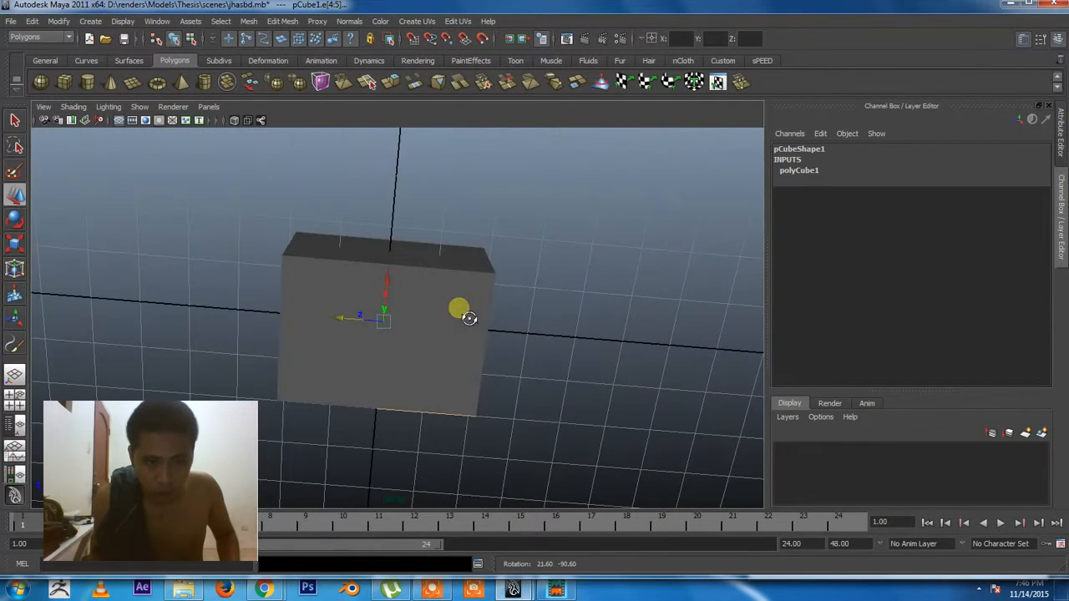
left_click(432, 415)
left_click(430, 419)
left_click(405, 406)
right_click_drag(414, 414, 415, 330)
left_click(423, 419, "shift")
left_click_drag(582, 382, 432, 406, "alt")
mouse_move(267, 313)
left_mouse_down()
mouse_move(285, 297)
mouse_move(274, 301)
left_mouse_up()
key("ctrl+z")
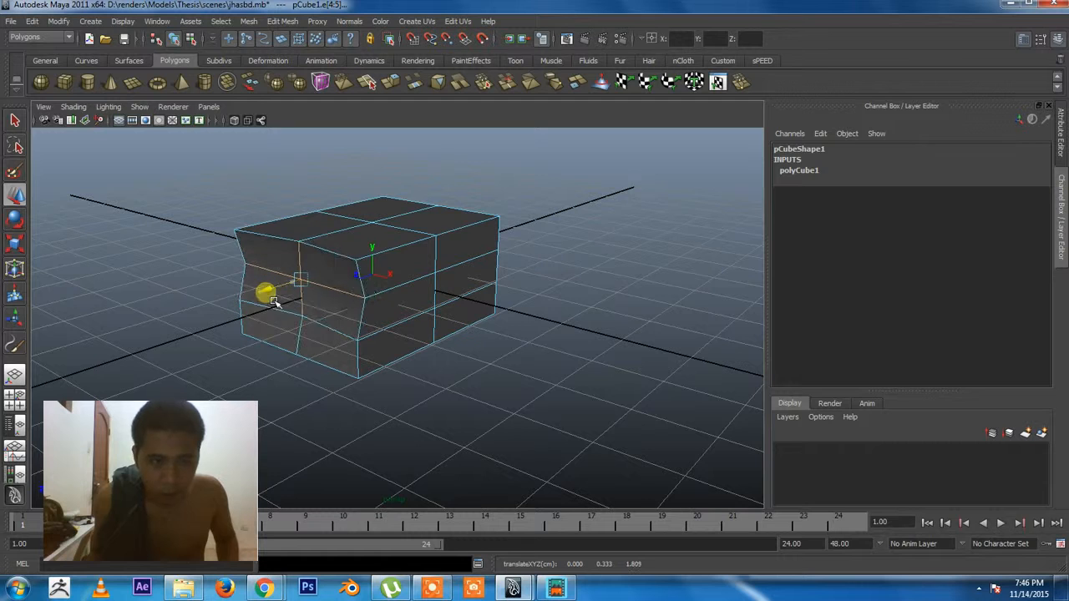
key("ctrl+z")
left_click(553, 375)
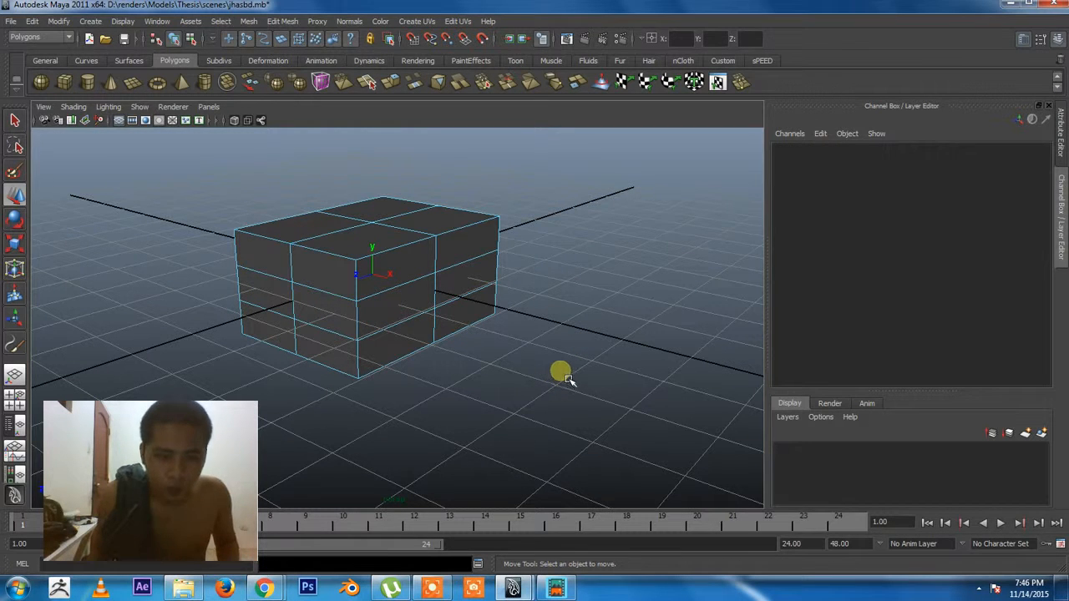
Select the two top faces on the cube's positive X half and lower them by about 0.26
left_click_drag(576, 373, 508, 381, "alt")
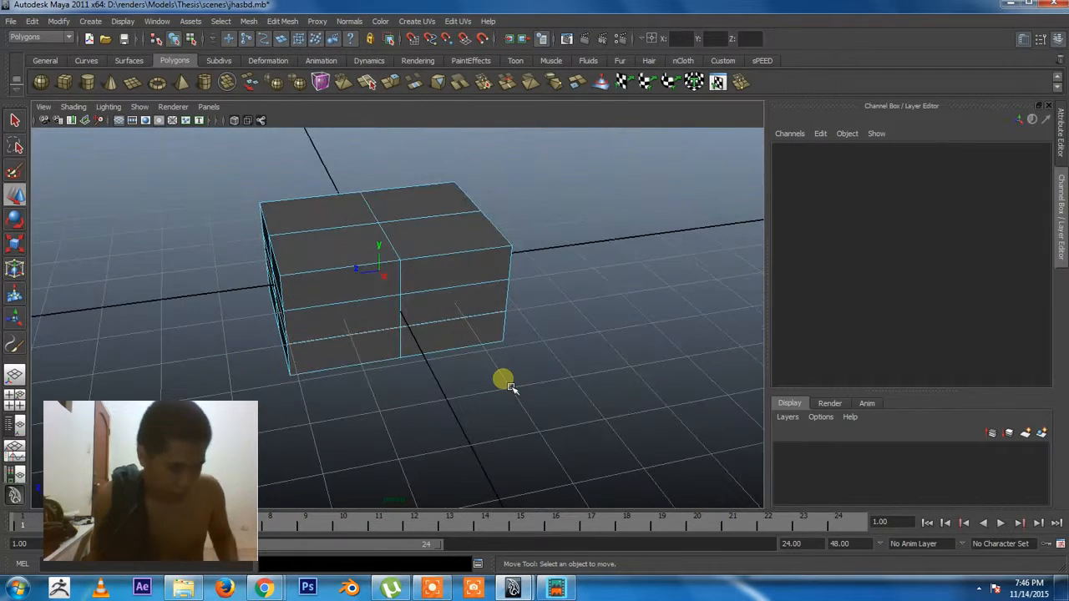
right_click_drag(389, 292, 410, 331)
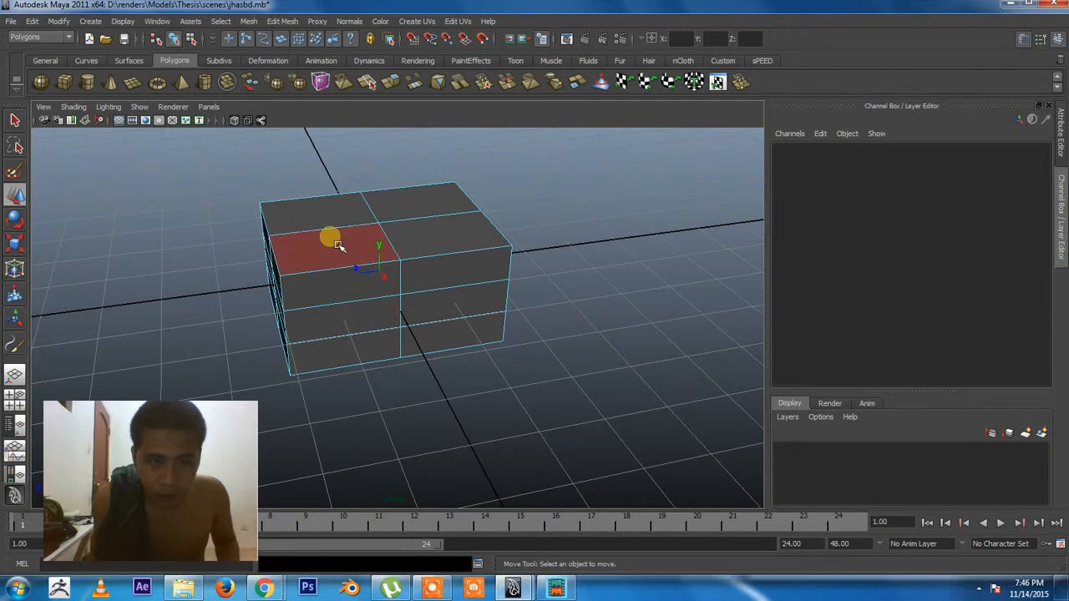
left_click(334, 242)
left_click(451, 253, "shift")
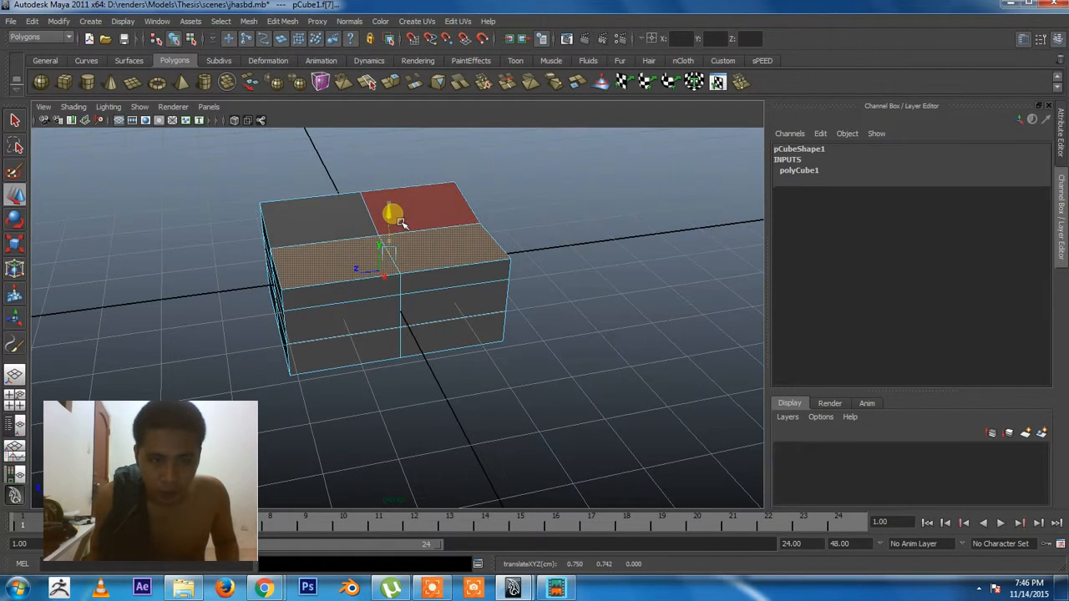
Select the three vertices along the top edge on the negative X side and move them inward to about X -0.398
right_click_drag(436, 274, 409, 276)
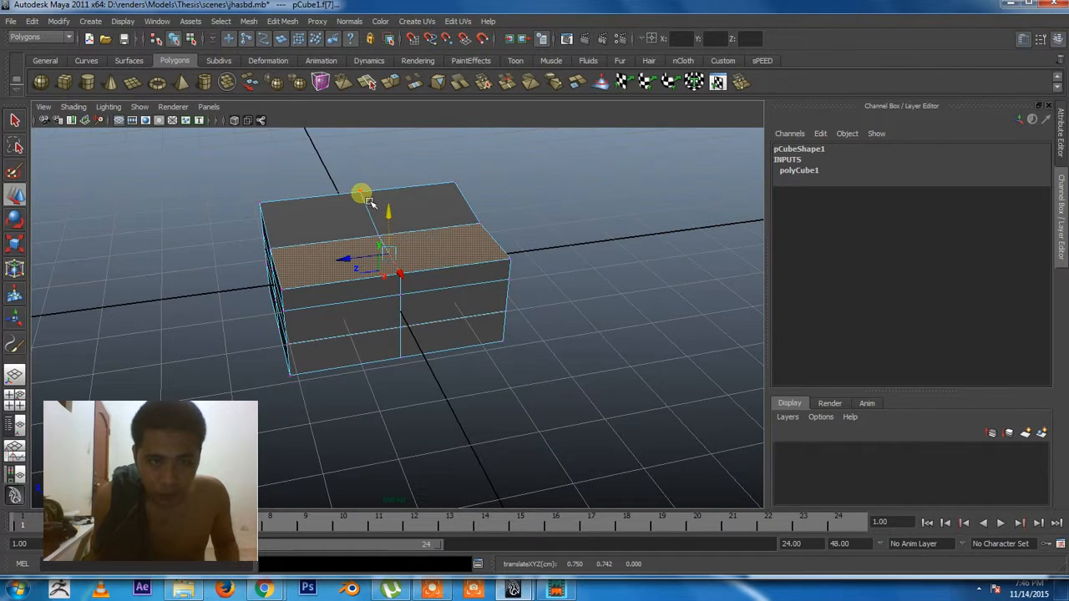
left_click(259, 204)
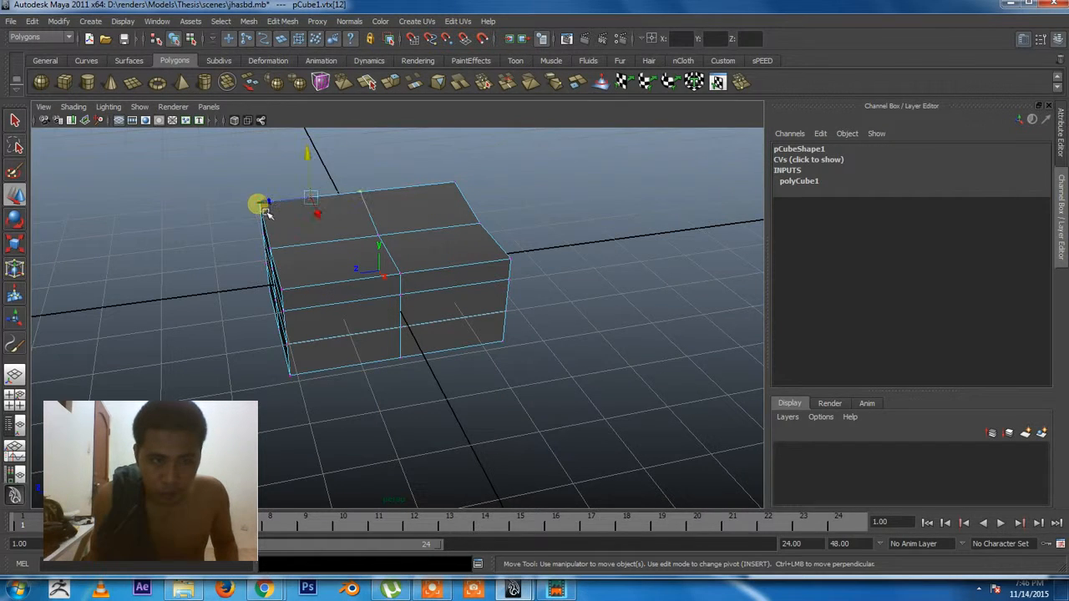
left_click(455, 183, "shift")
left_click_drag(378, 221, 400, 243)
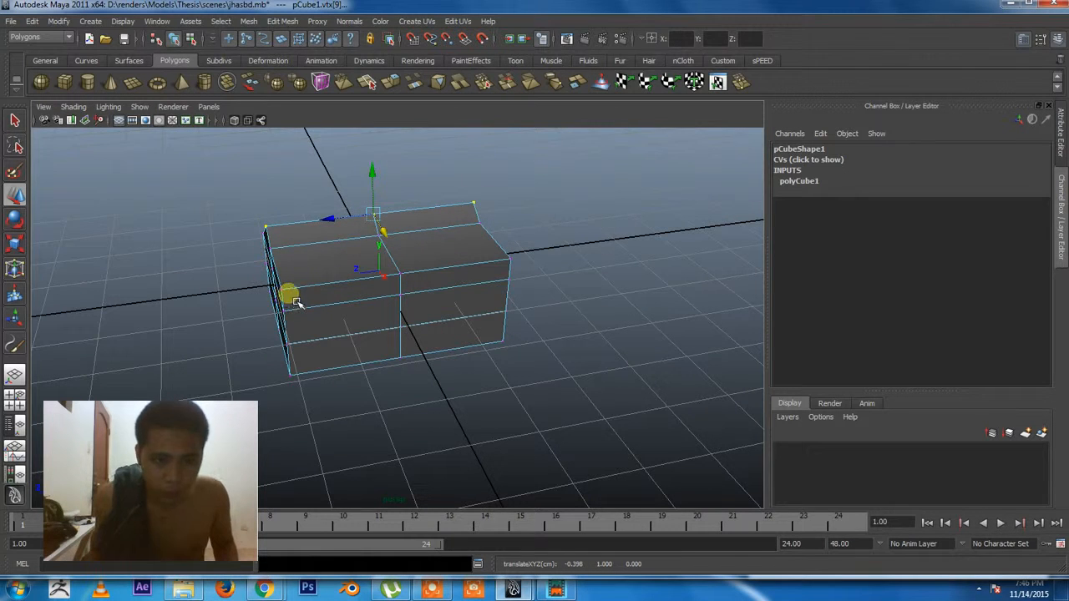
Select the four faces in the upper two rows of the long side, try to rotate them, and undo the rotation
right_click_drag(365, 299, 359, 321)
left_click(362, 300)
left_click(471, 294, "shift")
left_click(458, 319, "shift")
left_click(386, 322, "shift")
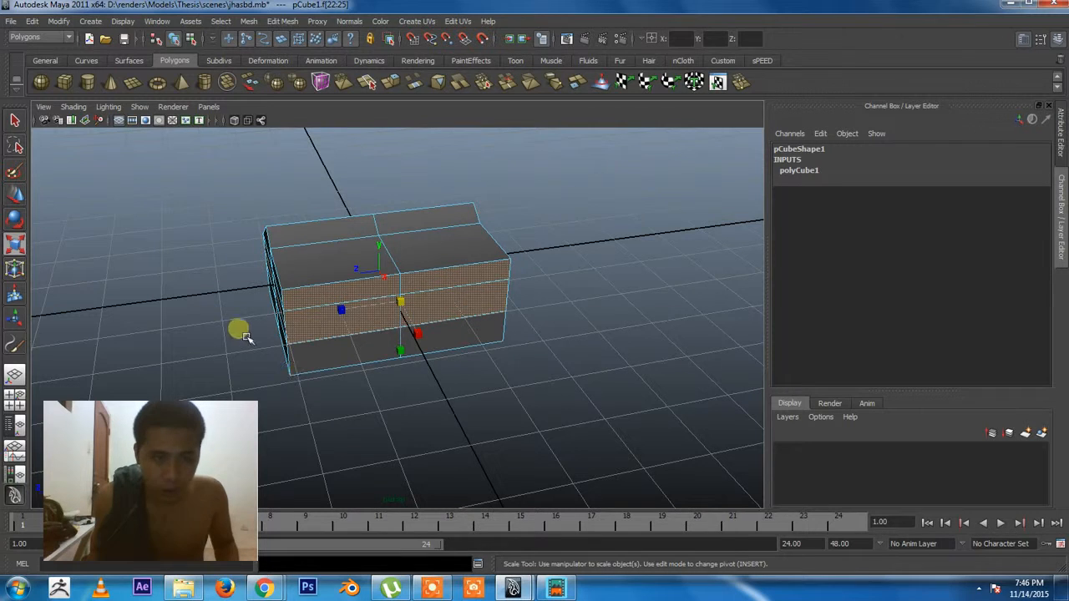
key("r")
key("e")
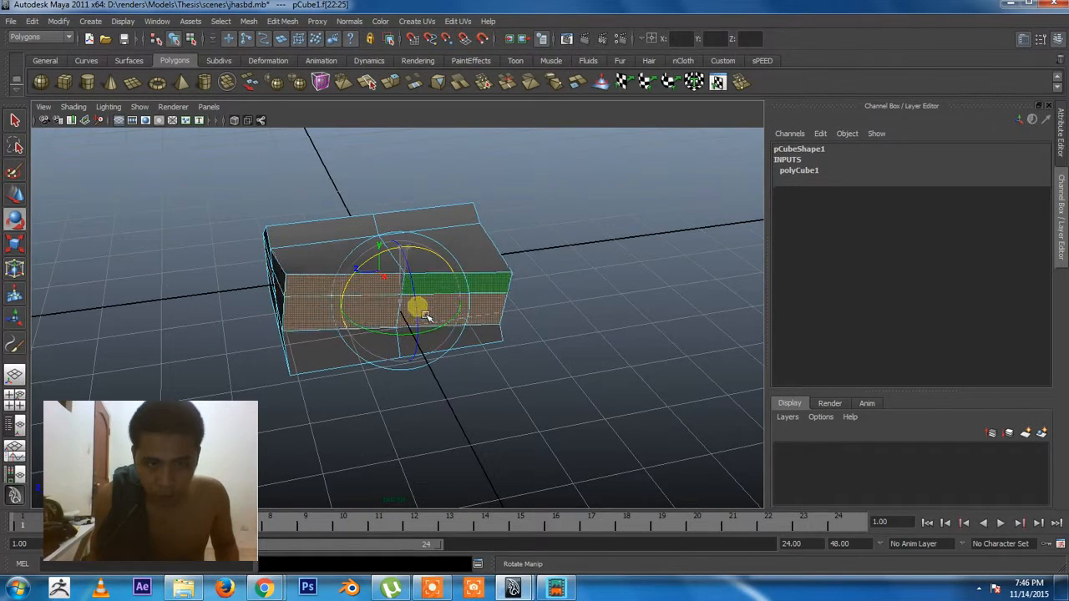
mouse_move(429, 331)
left_mouse_down()
mouse_move(424, 248)
mouse_move(441, 292)
mouse_move(416, 338)
mouse_move(435, 334)
left_mouse_up()
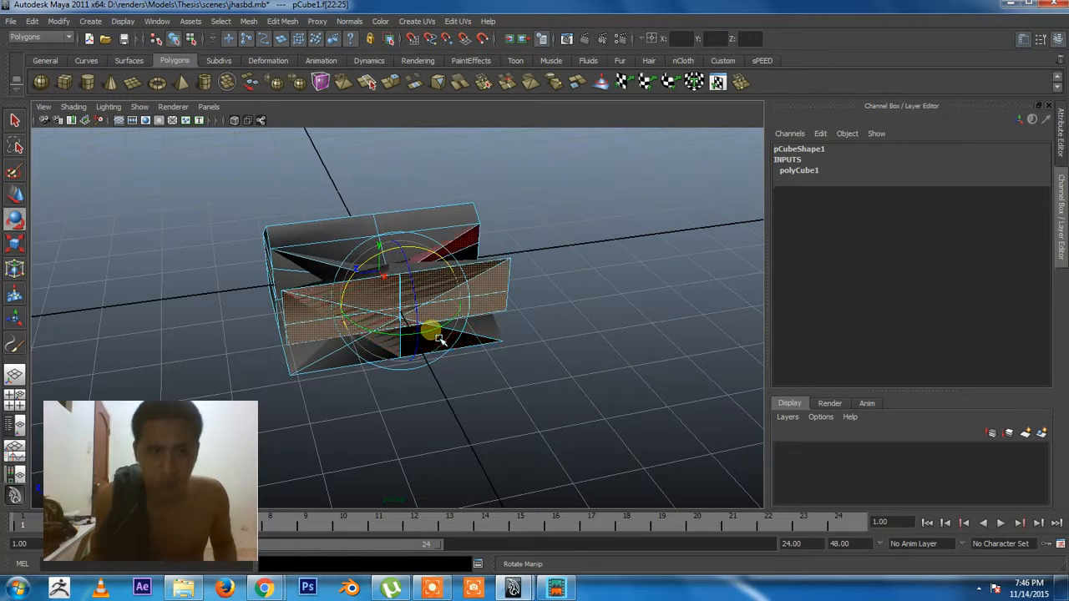
key("ctrl+z")
Undo the side face selection, the inward move of the top vertices and the lowering of the two top faces
left_click_drag(389, 452, 501, 456, "alt")
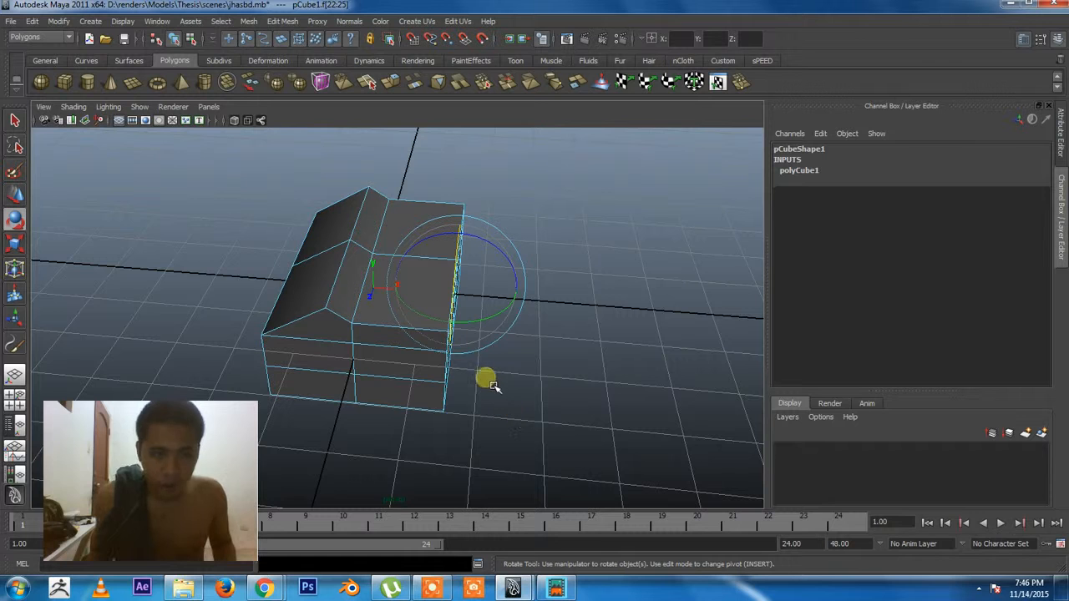
key("ctrl+z")
key("ctrl+z")
key("ctrl+z")
key("ctrl+z")
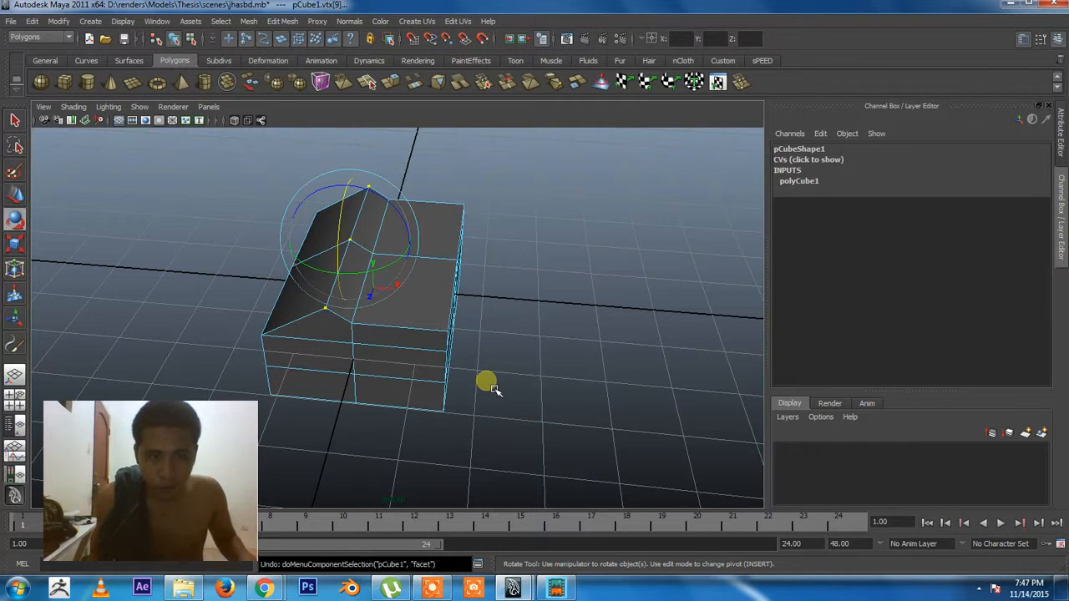
key("ctrl+z")
key("ctrl+z")
key("ctrl+z")
key("ctrl+z")
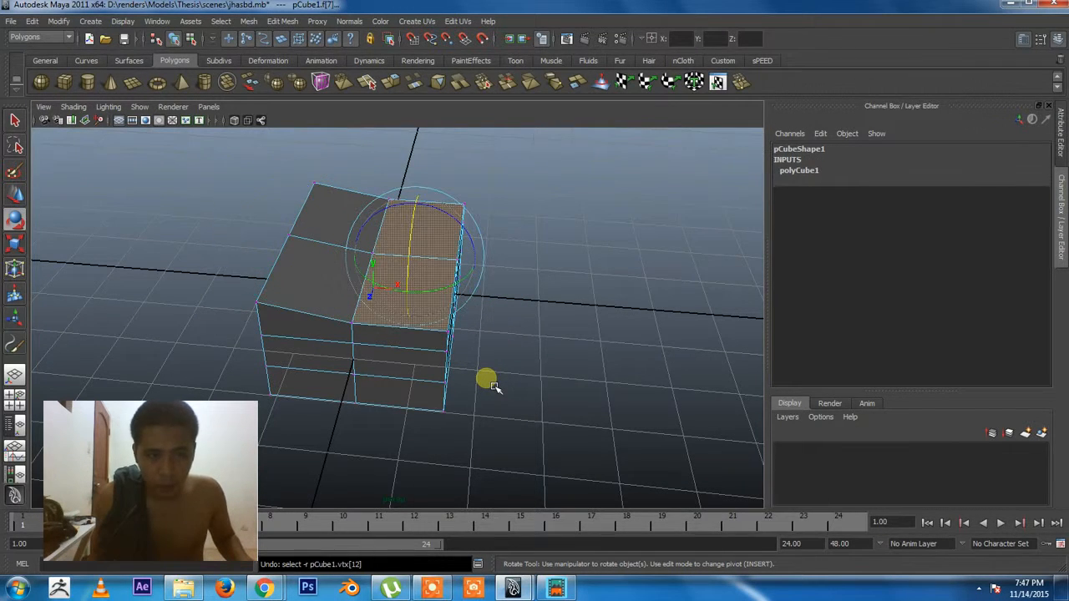
key("ctrl+z")
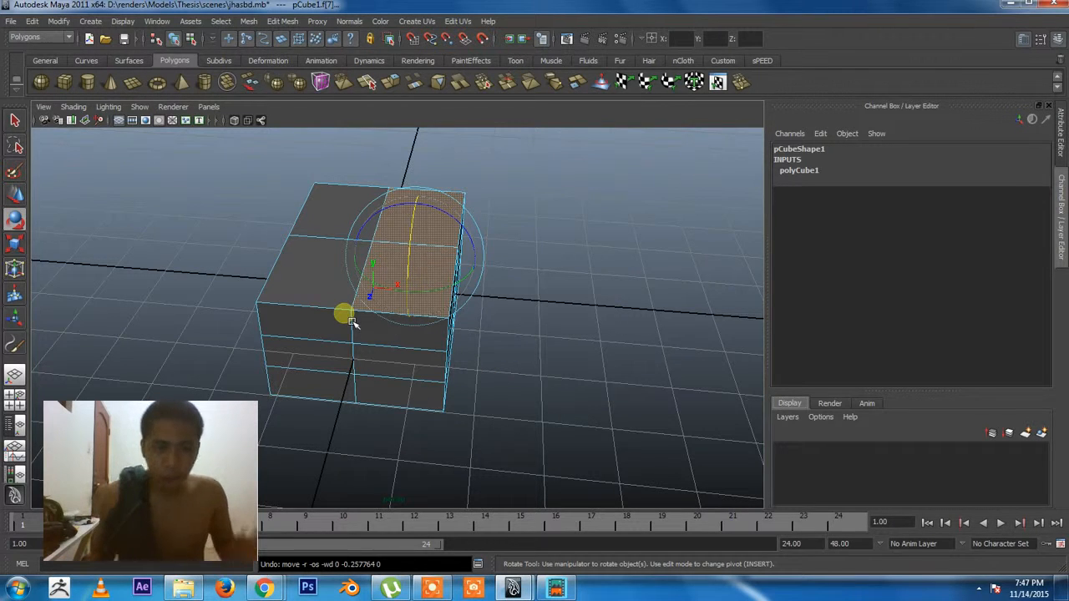
Switch the cube to edge selection and select both edges along its top border on the positive X side
right_click_drag(376, 288, 378, 311)
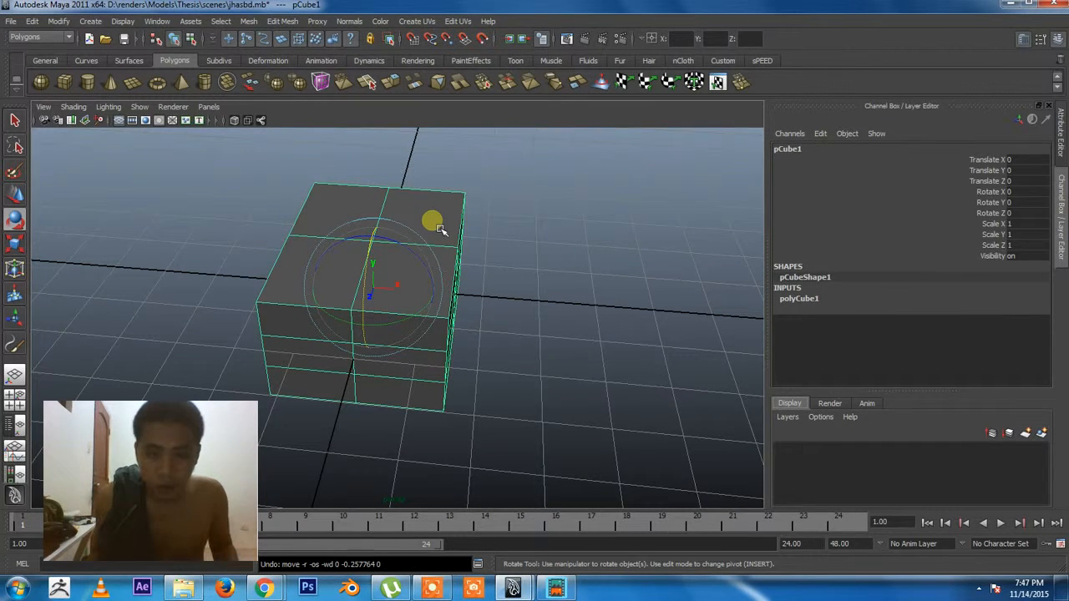
right_click_drag(433, 222, 446, 199)
left_click(462, 219)
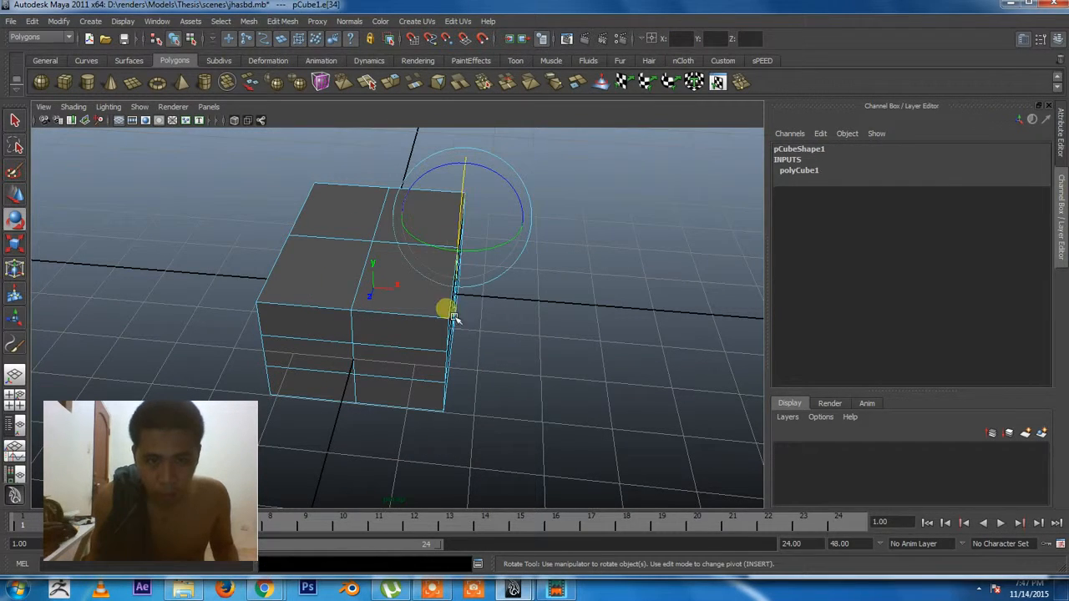
left_click_drag(522, 371, 399, 327, "alt")
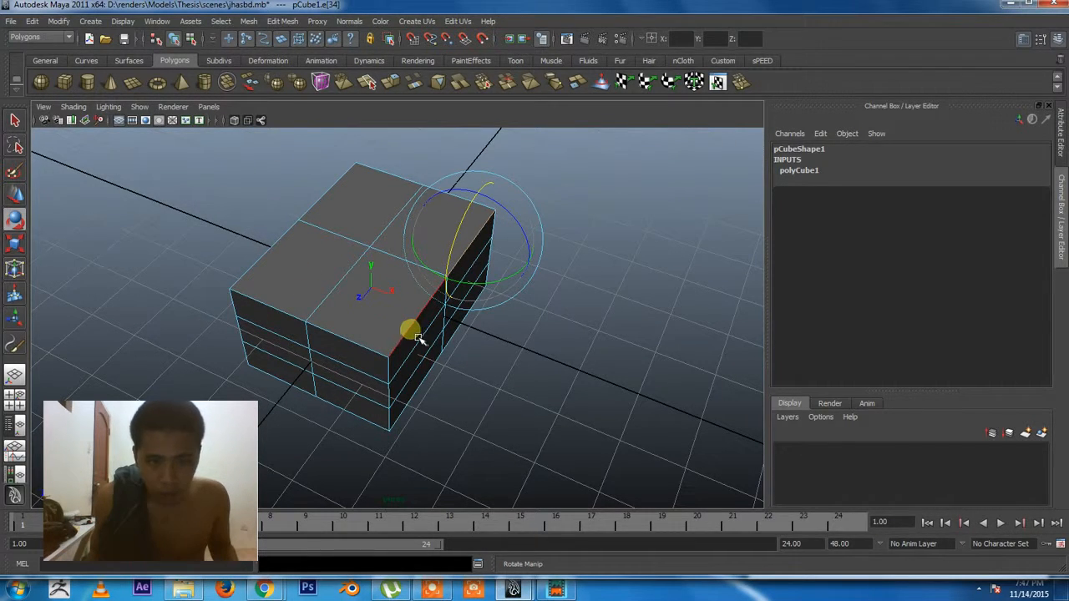
left_click(14, 121)
left_click(429, 306, "shift")
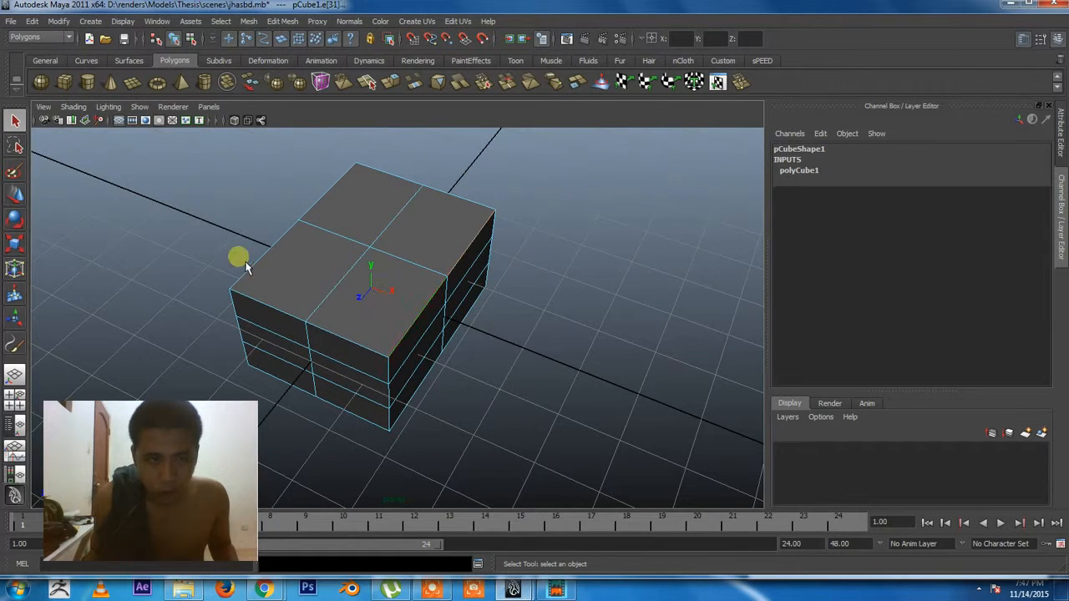
Add both top border edges on the negative X side to the selection and scale the edges inward along X to about 0.53
left_click(256, 263, "shift")
left_click_drag(331, 199, 629, 417, "alt")
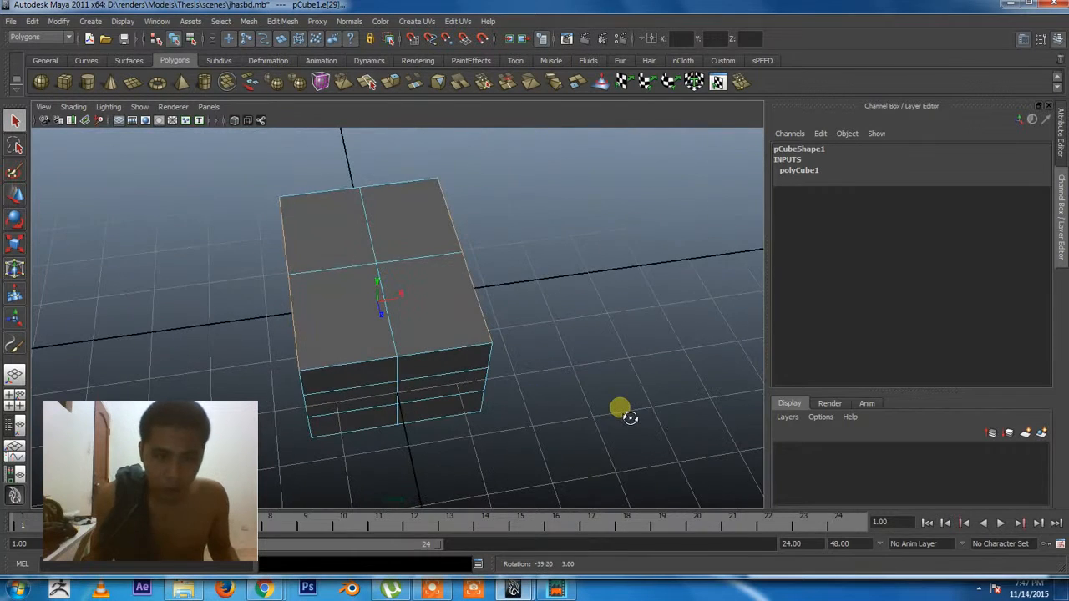
key("s")
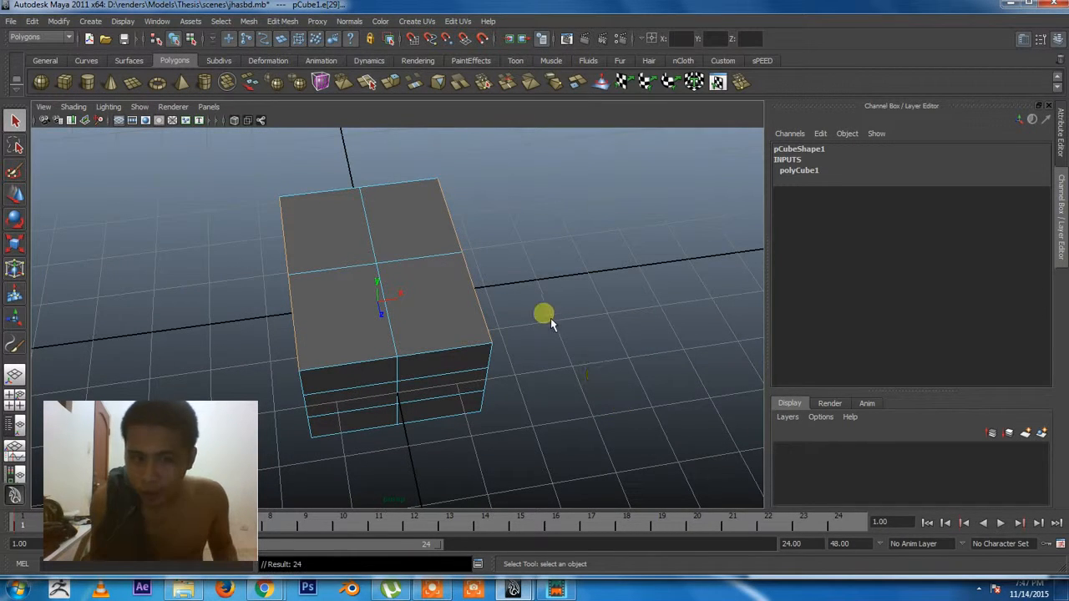
key("e")
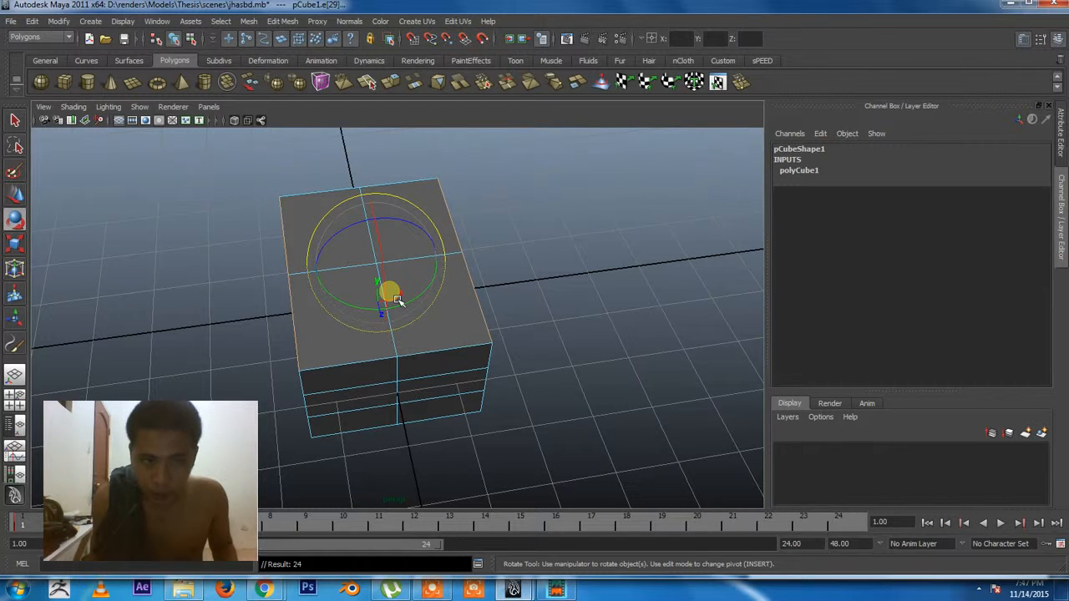
key("r")
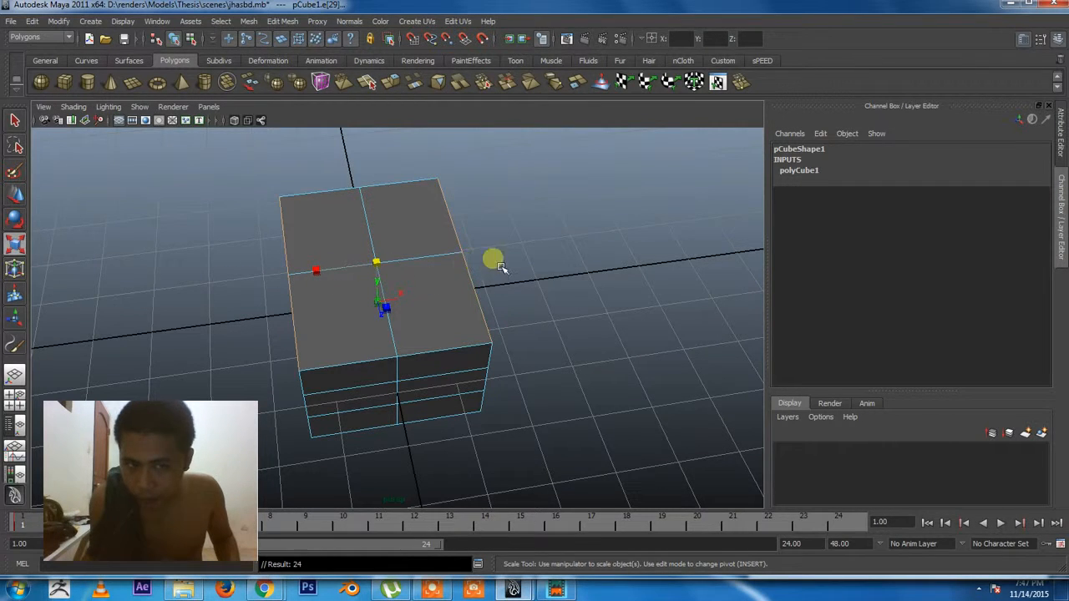
left_click_drag(313, 270, 353, 276)
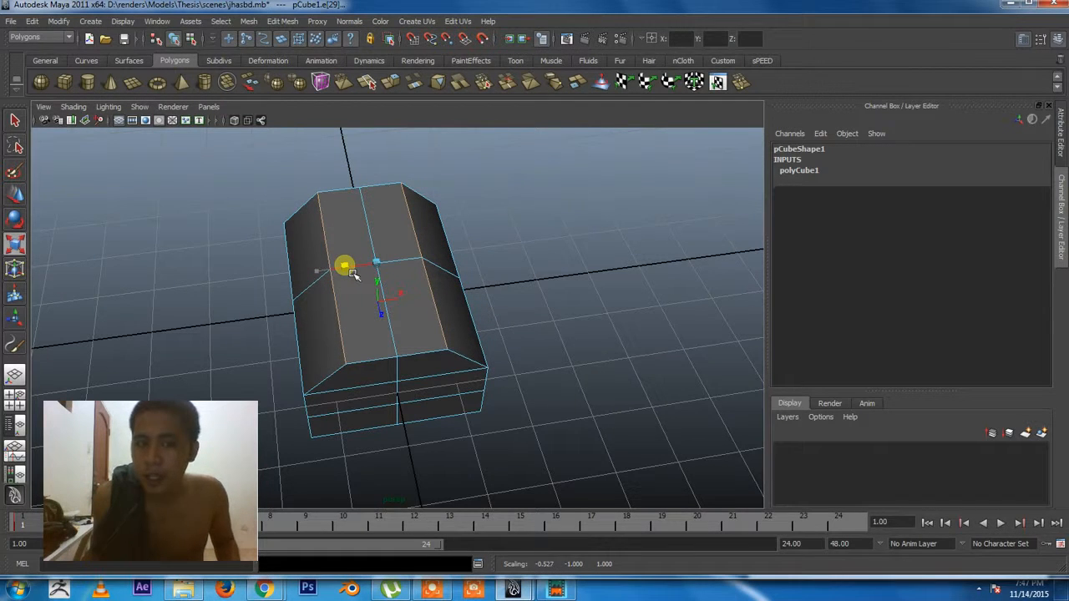
Select the top border edges at the two short ends of the cube and scale them inward along Z
left_click(371, 364)
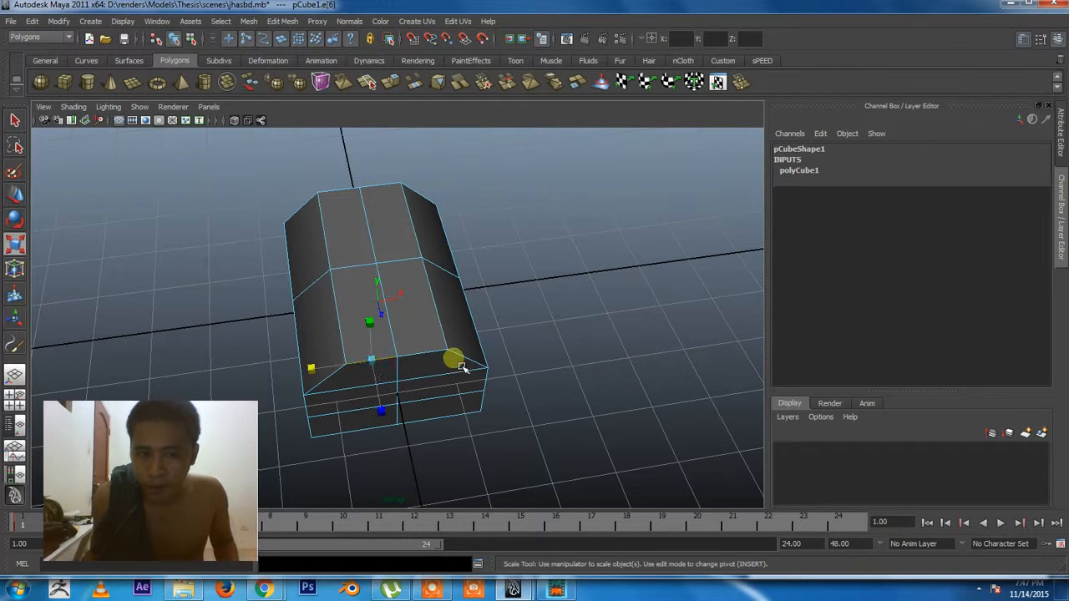
left_click(360, 189, "shift")
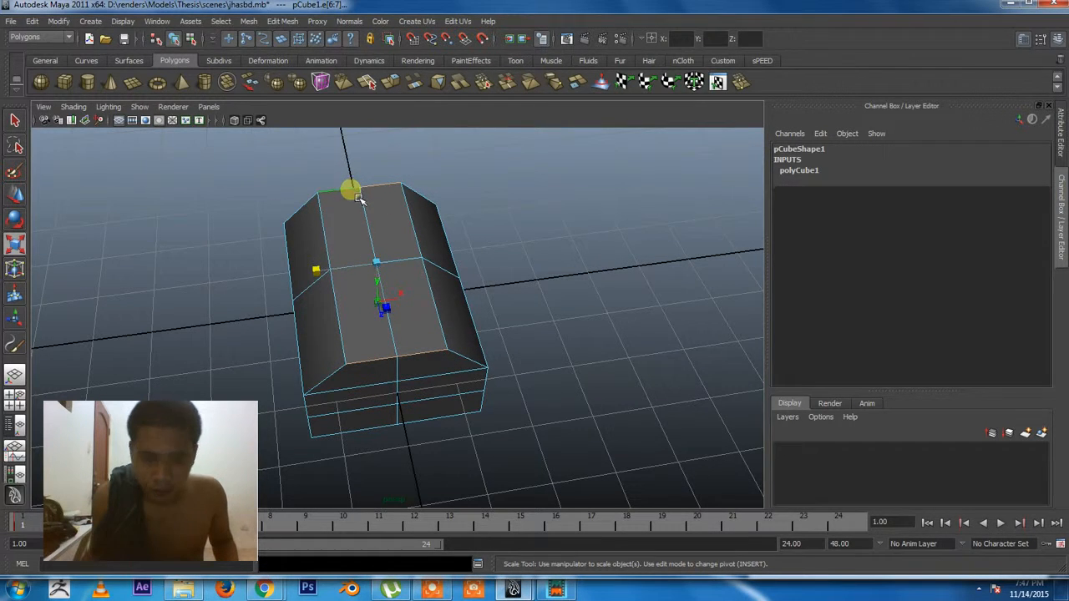
left_click_drag(396, 323, 382, 298)
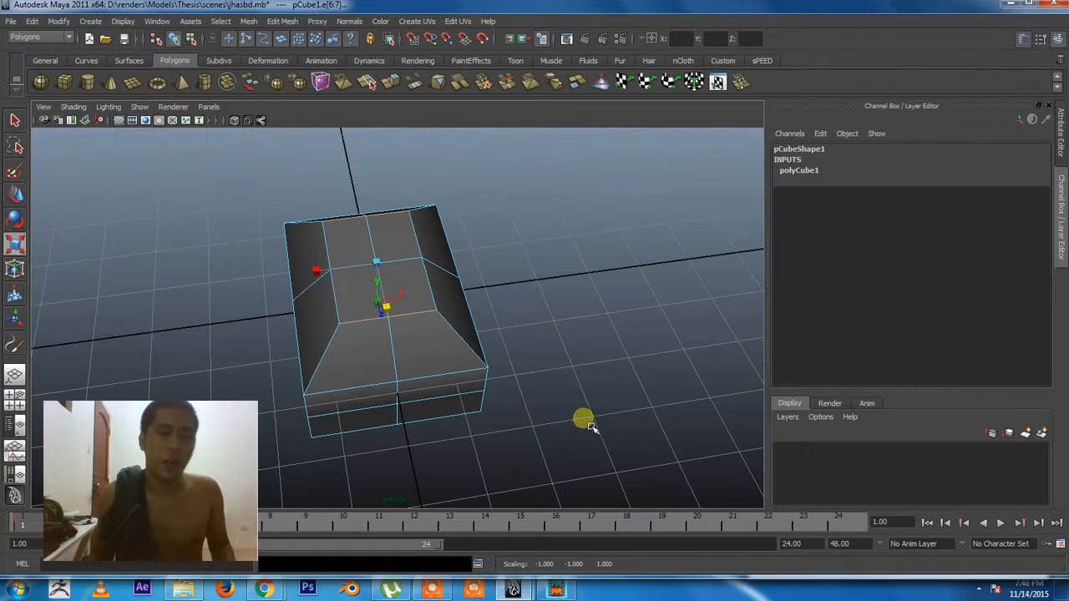
Select the border edges along both long sides of the underside and scale them inward along X
left_click_drag(576, 430, 453, 341, "alt")
left_click(337, 287)
left_click(459, 306)
left_click(351, 323)
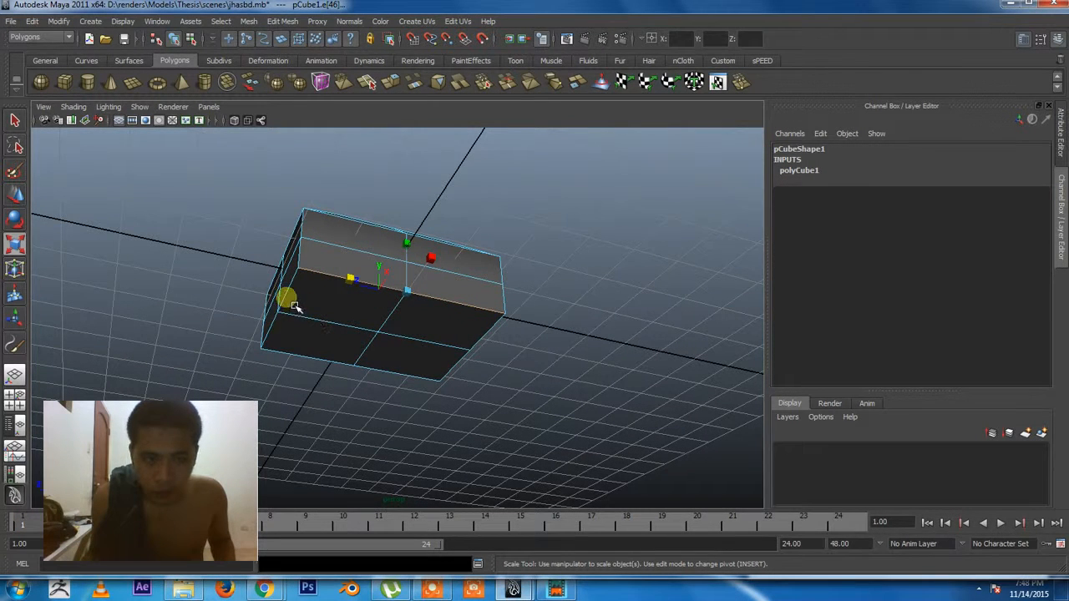
left_click(389, 371, "shift")
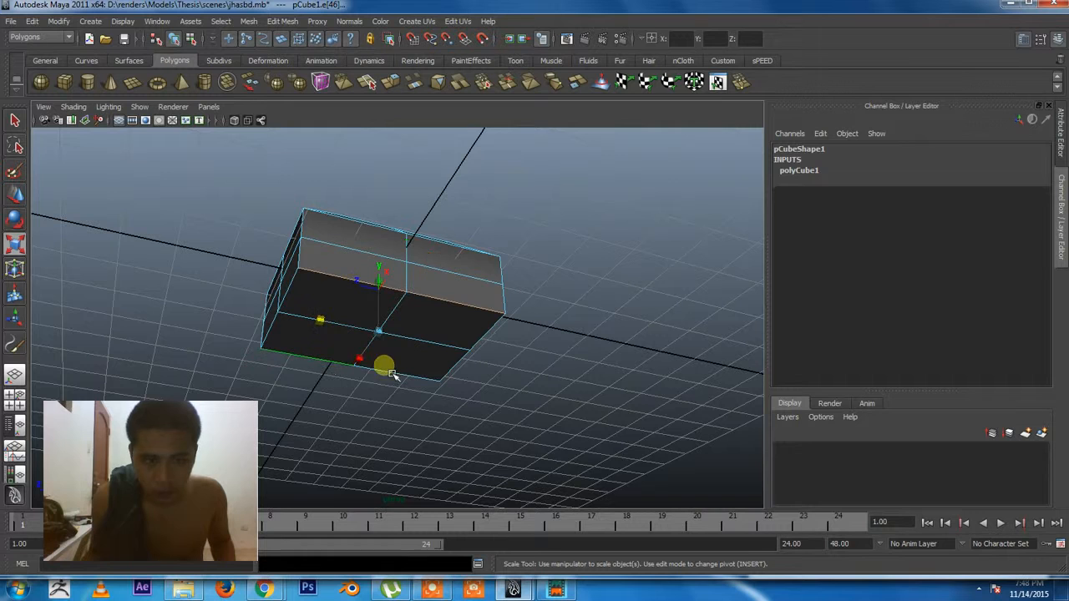
left_click_drag(360, 360, 370, 353)
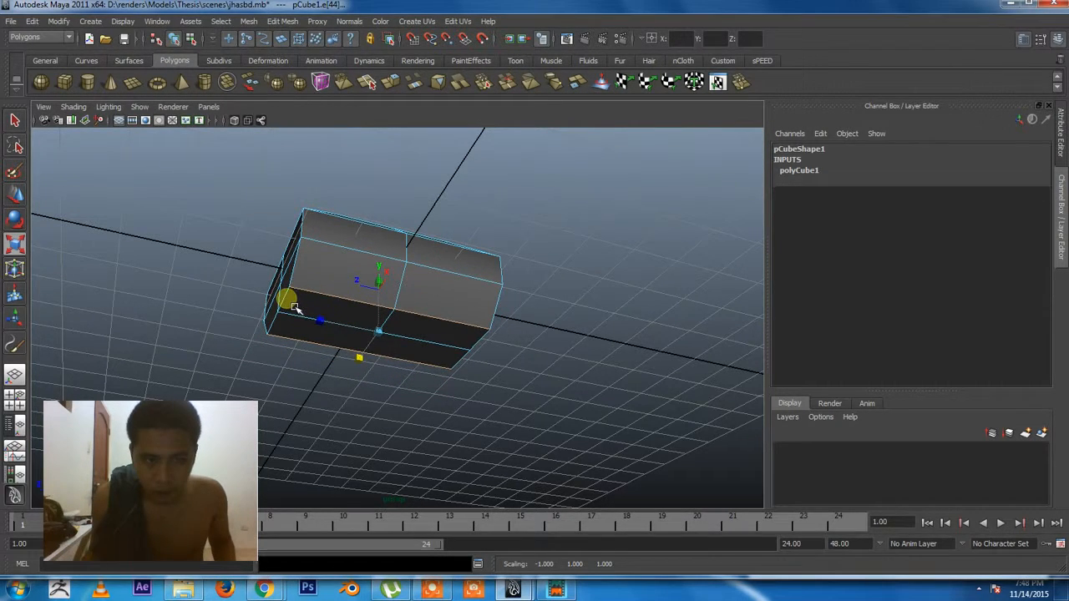
left_click_drag(394, 436, 537, 437, "alt")
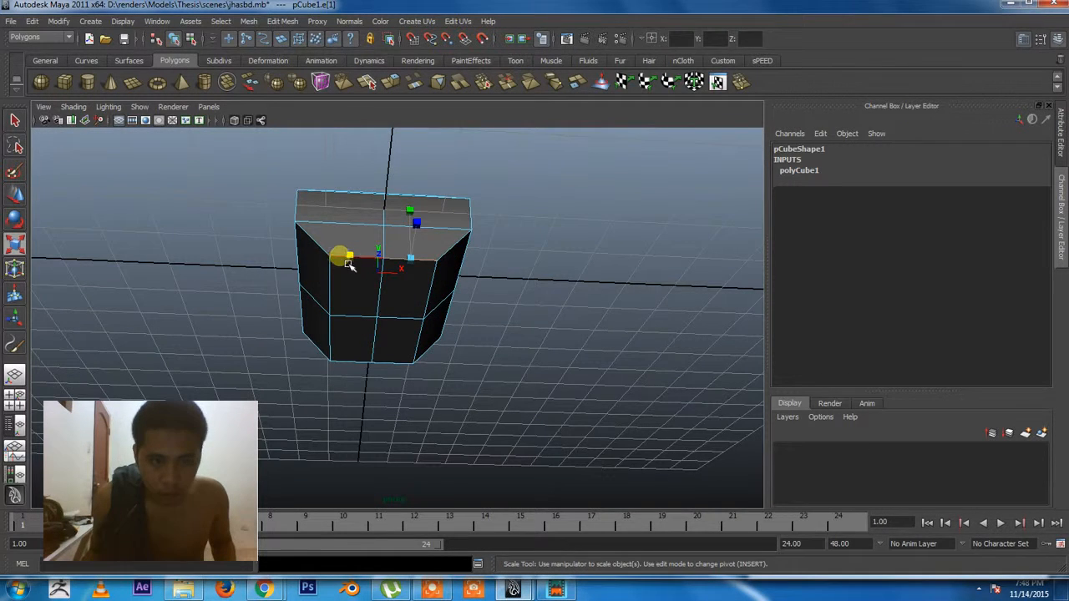
mouse_move(468, 359)
left_mouse_down("alt")
mouse_move(381, 406)
mouse_move(275, 425)
mouse_move(465, 361)
left_mouse_up("alt")
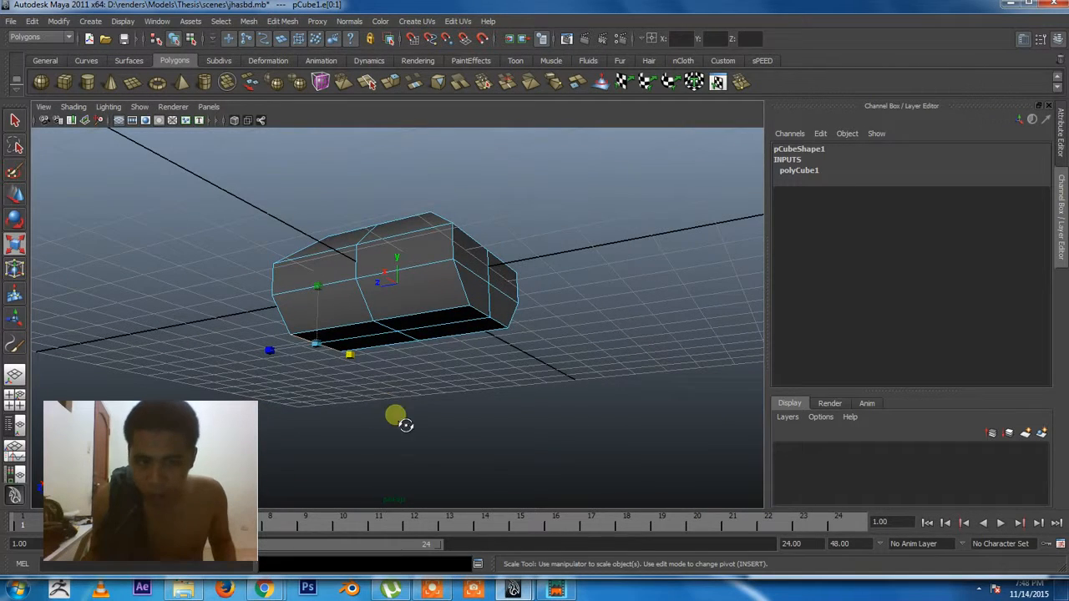
left_click_drag(382, 415, 245, 357, "alt")
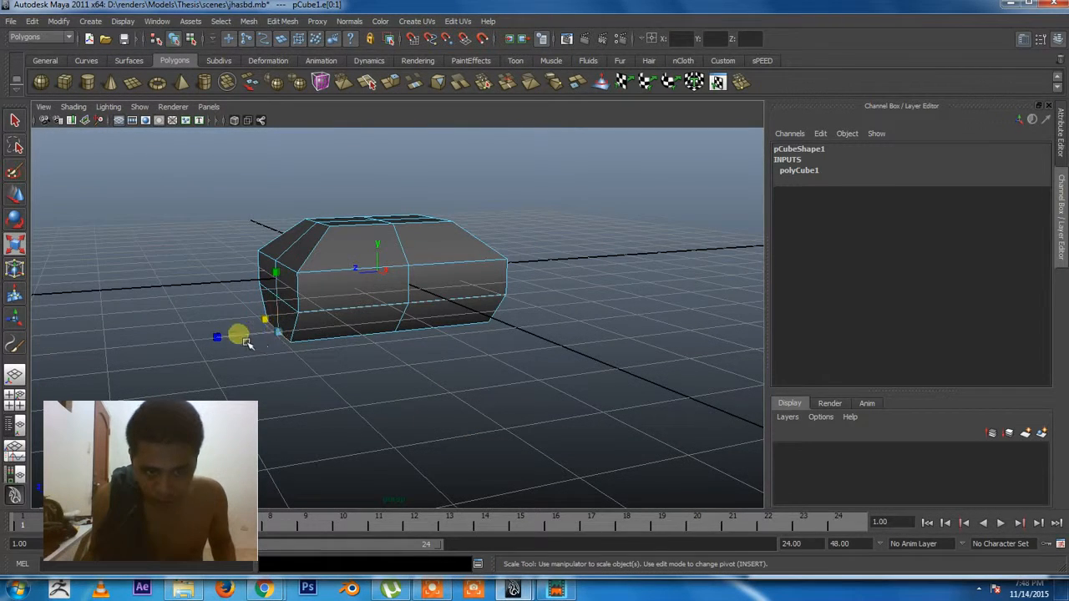
left_click_drag(493, 416, 429, 329, "alt")
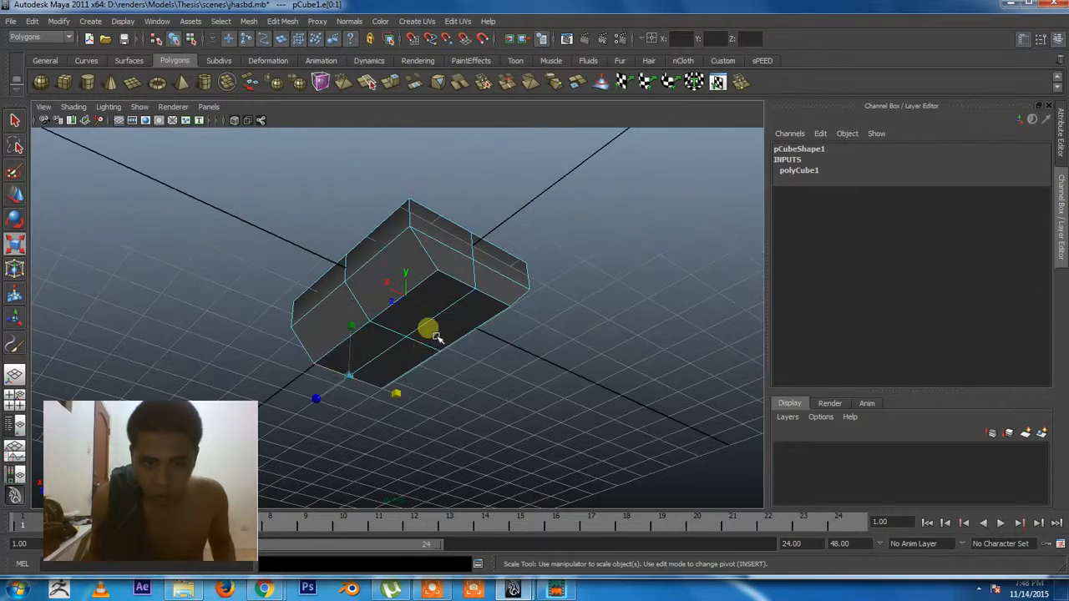
left_click_drag(465, 287, 494, 308)
left_click_drag(518, 406, 256, 348, "alt")
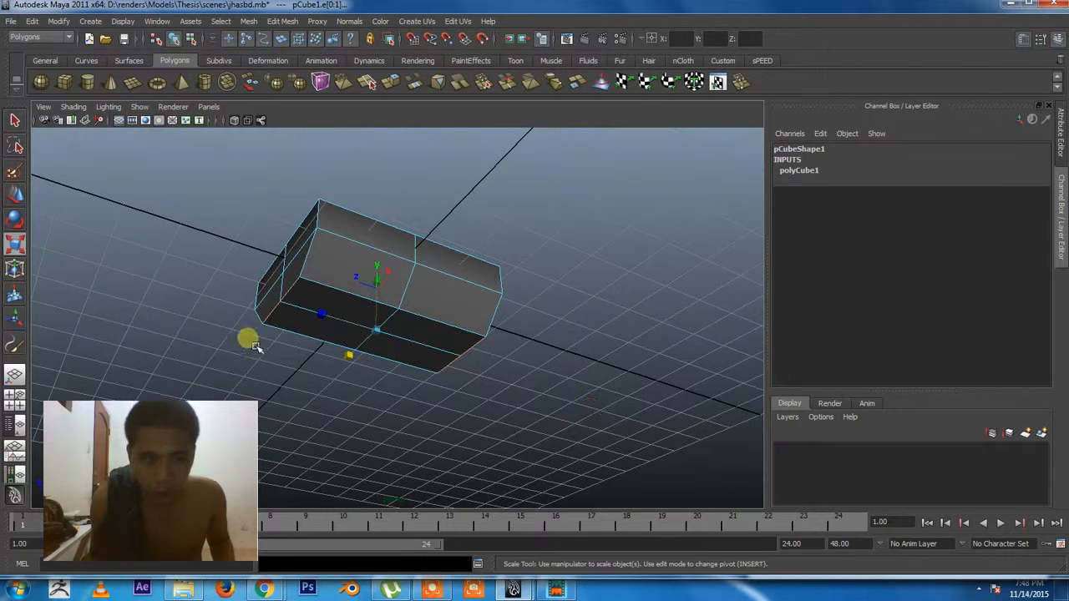
left_click_drag(296, 301, 288, 327)
left_click(296, 292)
left_click(309, 415)
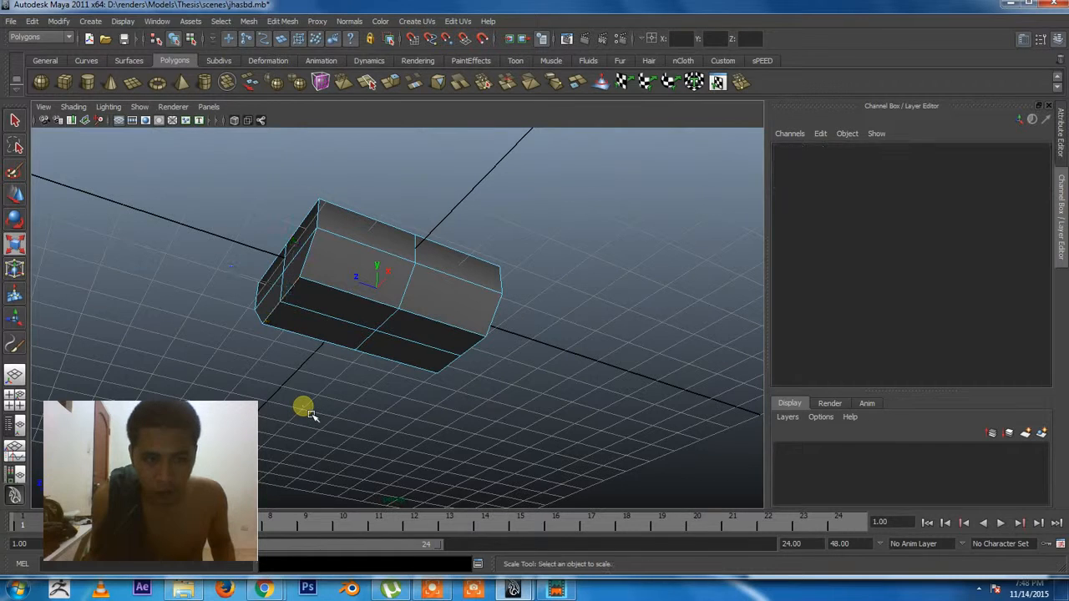
Select the border edges at both short ends of the underside and scale them inward along Z
left_click(299, 302)
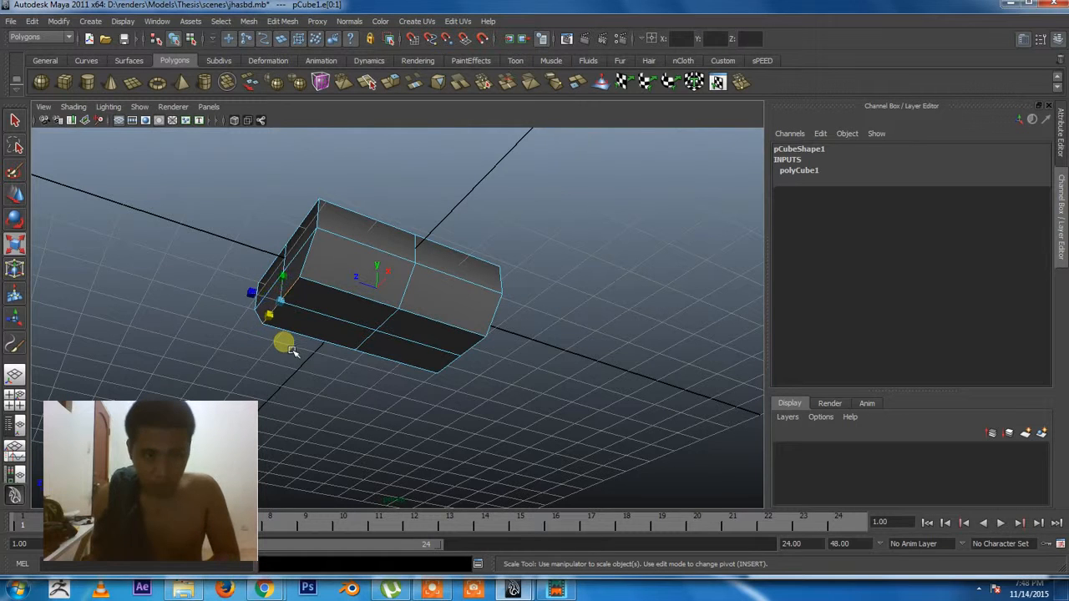
left_click_drag(458, 427, 351, 431, "alt")
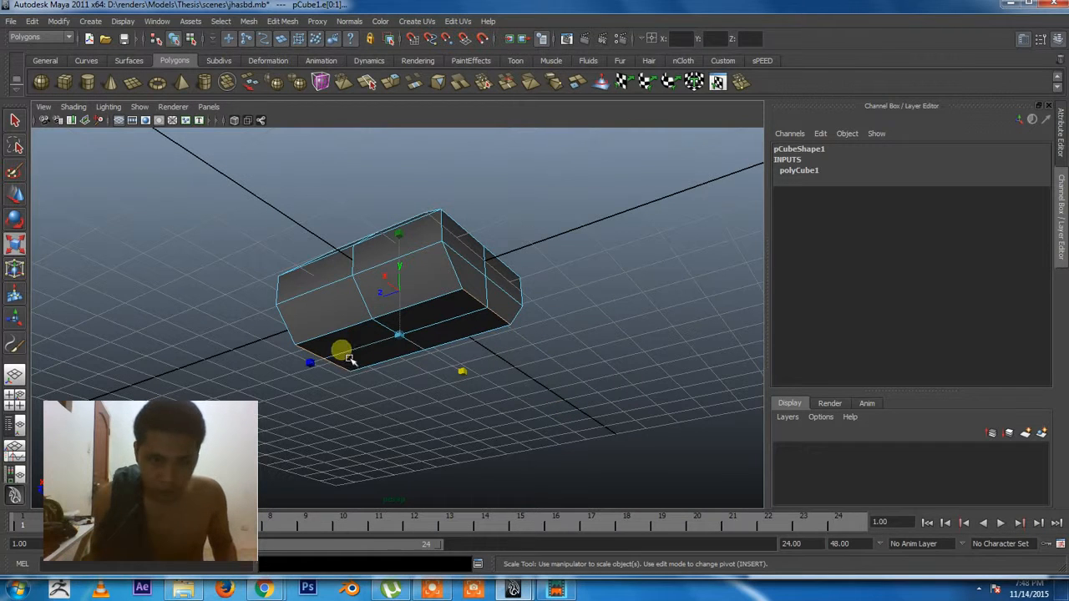
left_click_drag(310, 362, 347, 361)
left_click_drag(581, 305, 587, 363, "alt")
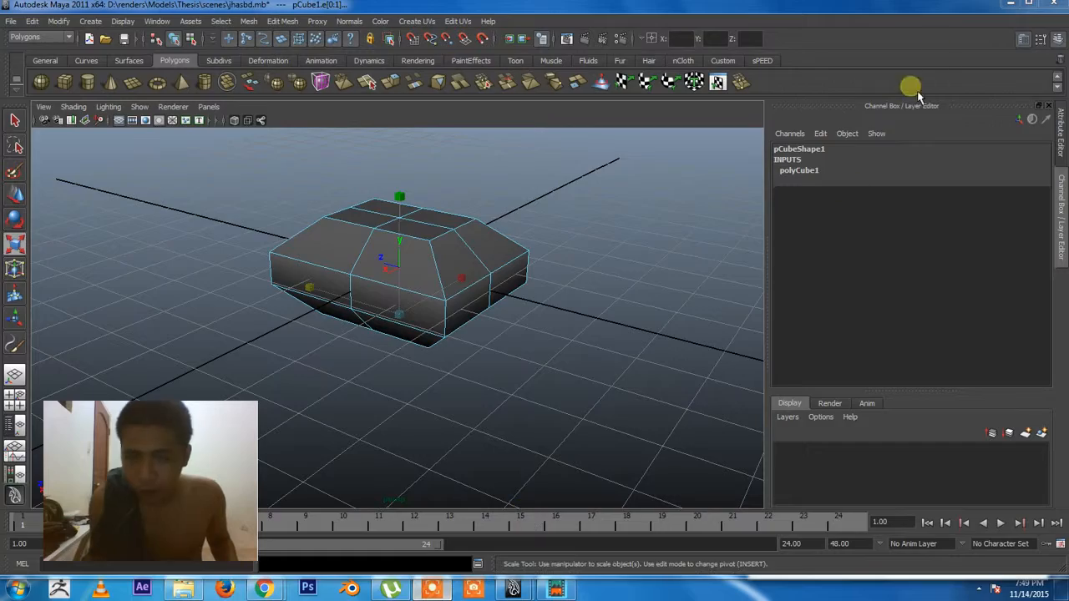
Try a Subdivisions Width of 6 in the polyCube1 input settings and undo the change
left_click_drag(919, 11, 883, 2)
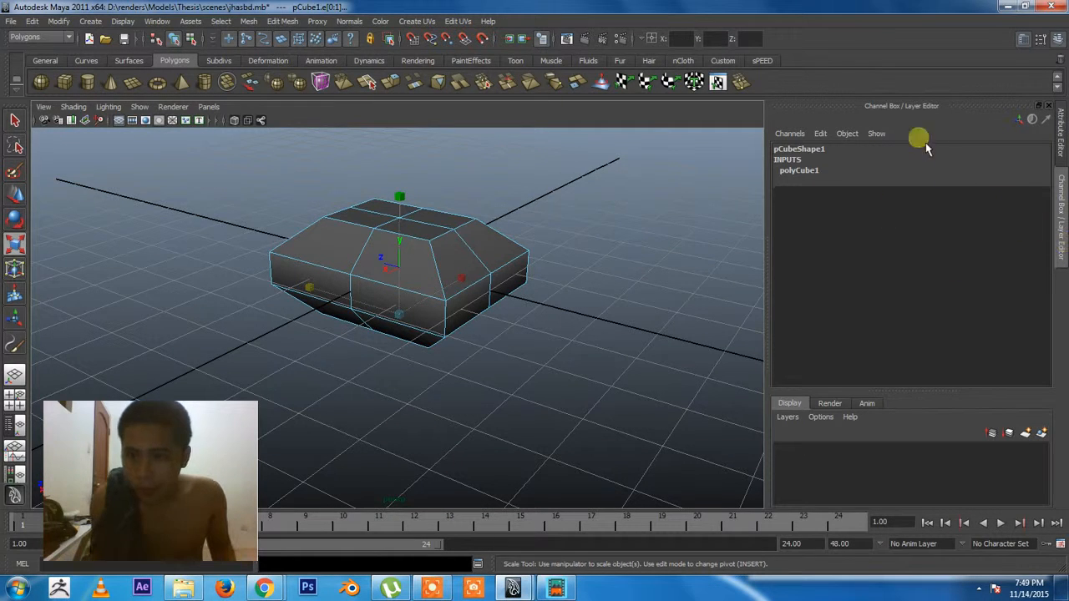
left_click(1060, 190)
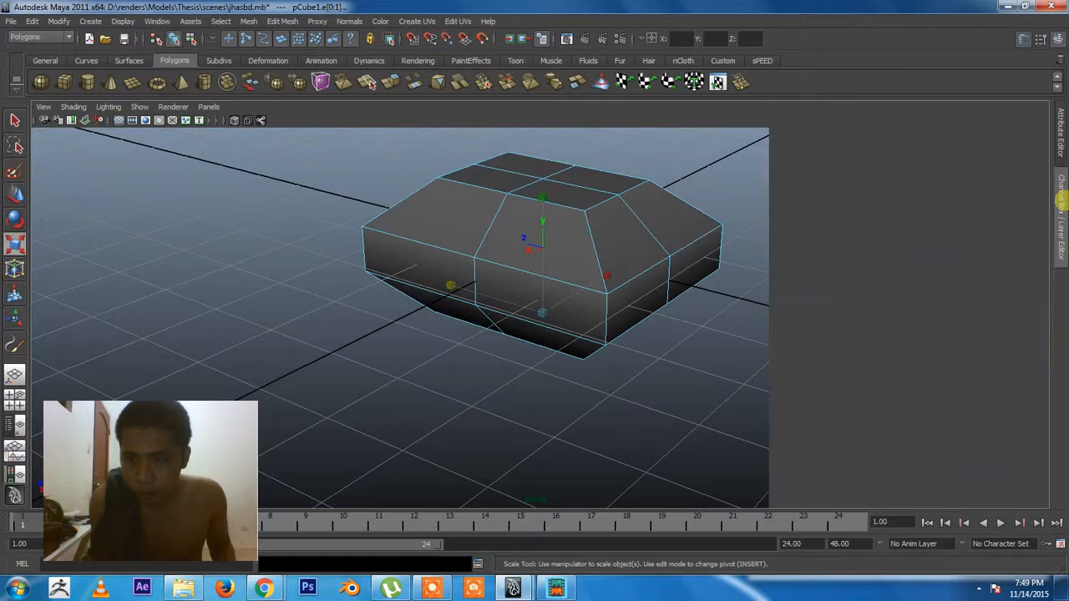
left_click(1054, 218)
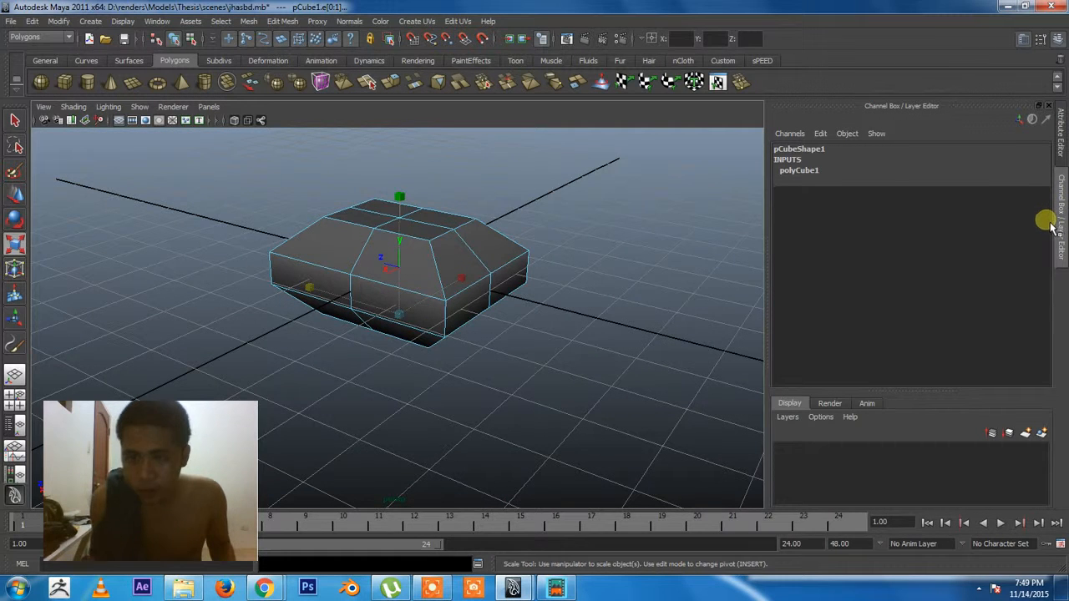
left_click(814, 171)
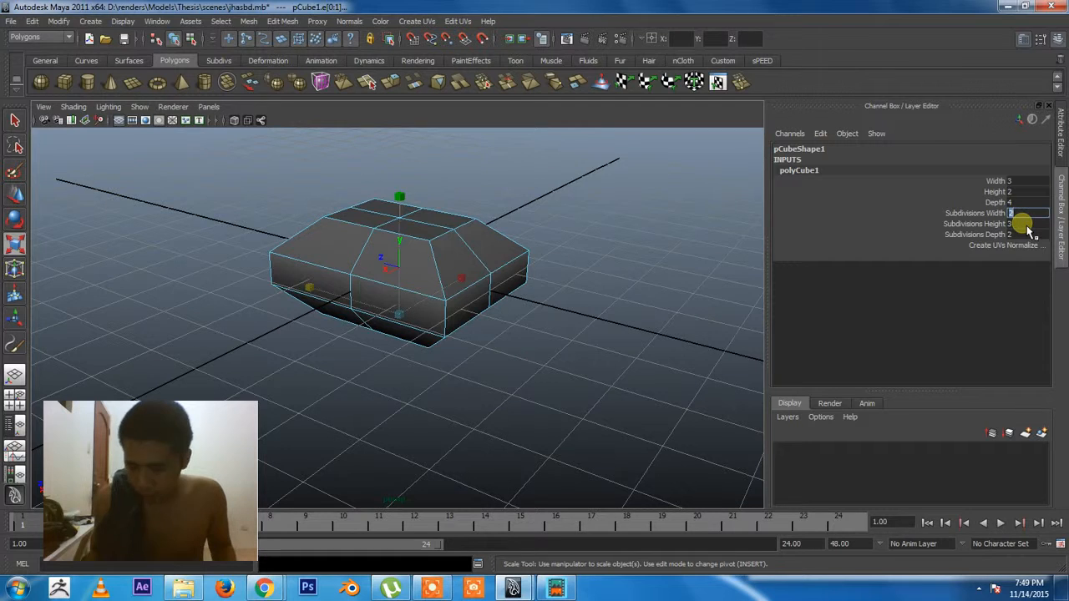
key("Return")
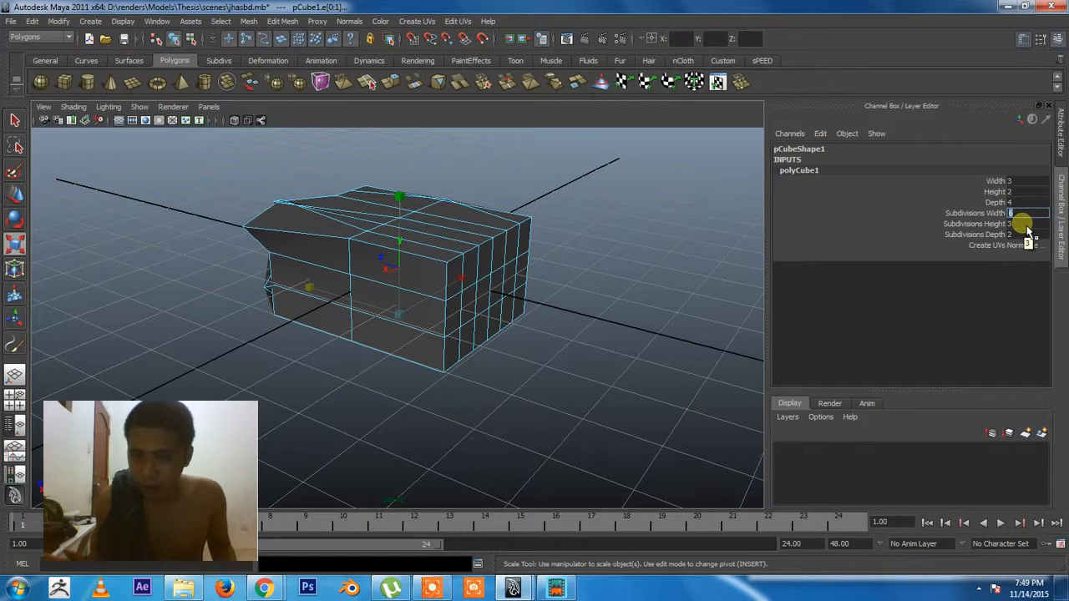
key("ctrl+z")
key("ctrl+z")
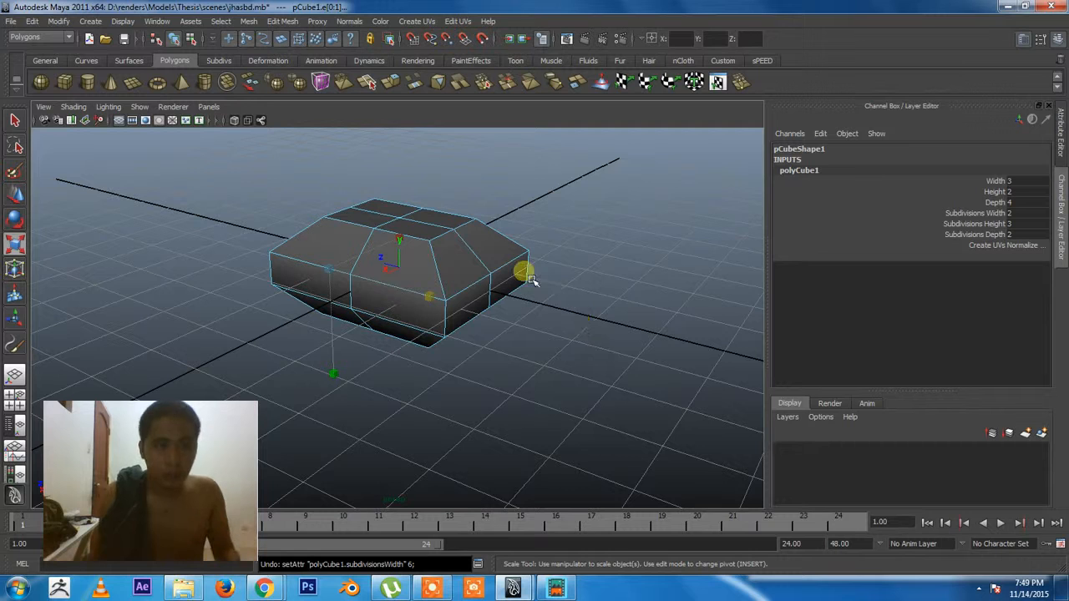
Try the Insert Edge Loop Tool between the centre line and one end of the cube's long side, and undo it
left_click(282, 21)
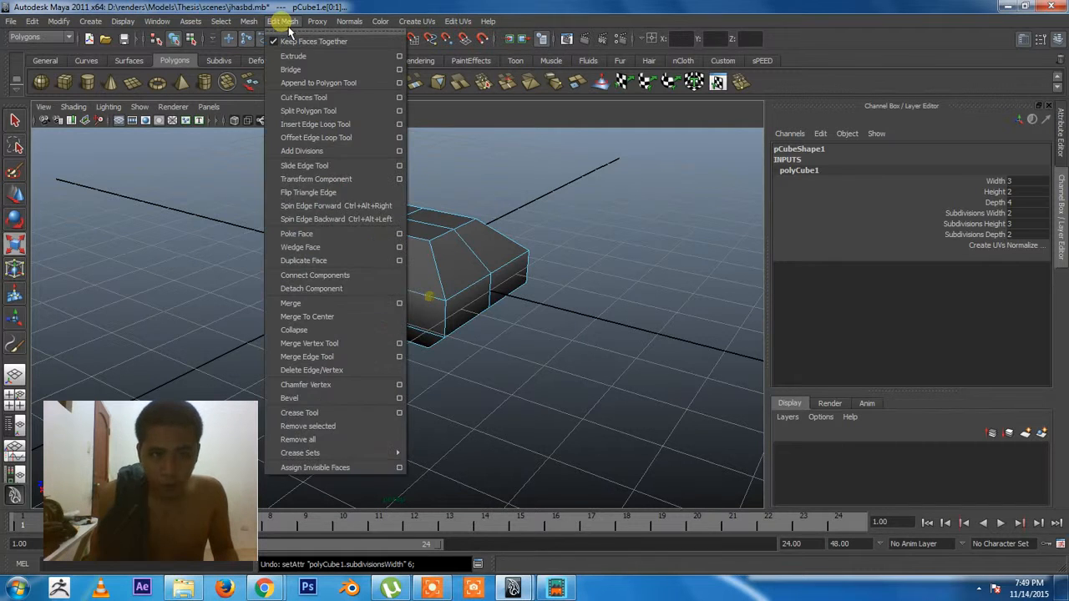
left_click(321, 125)
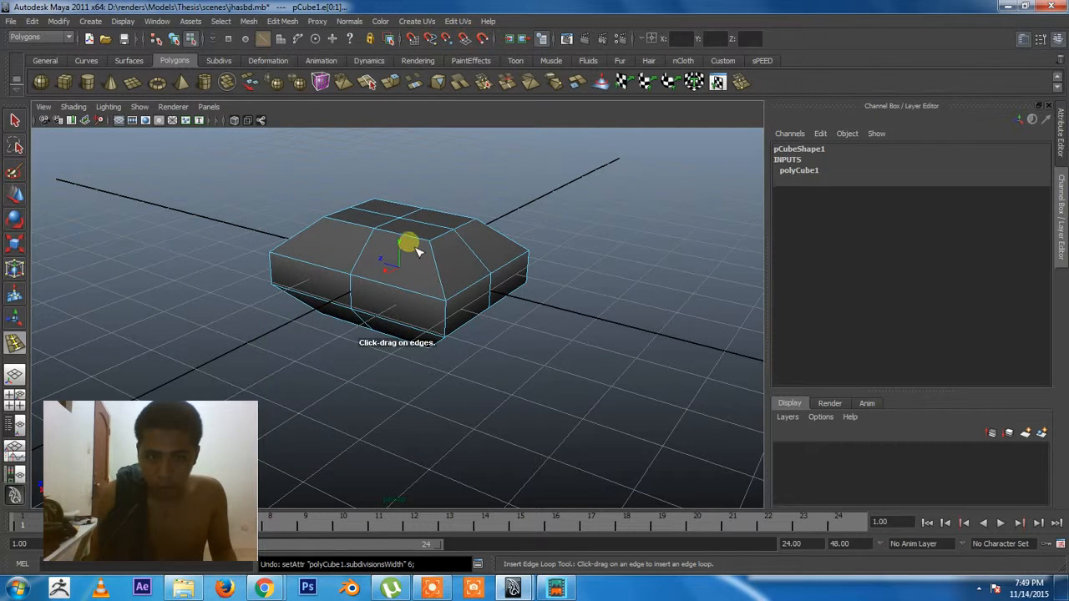
left_click_drag(418, 244, 413, 243)
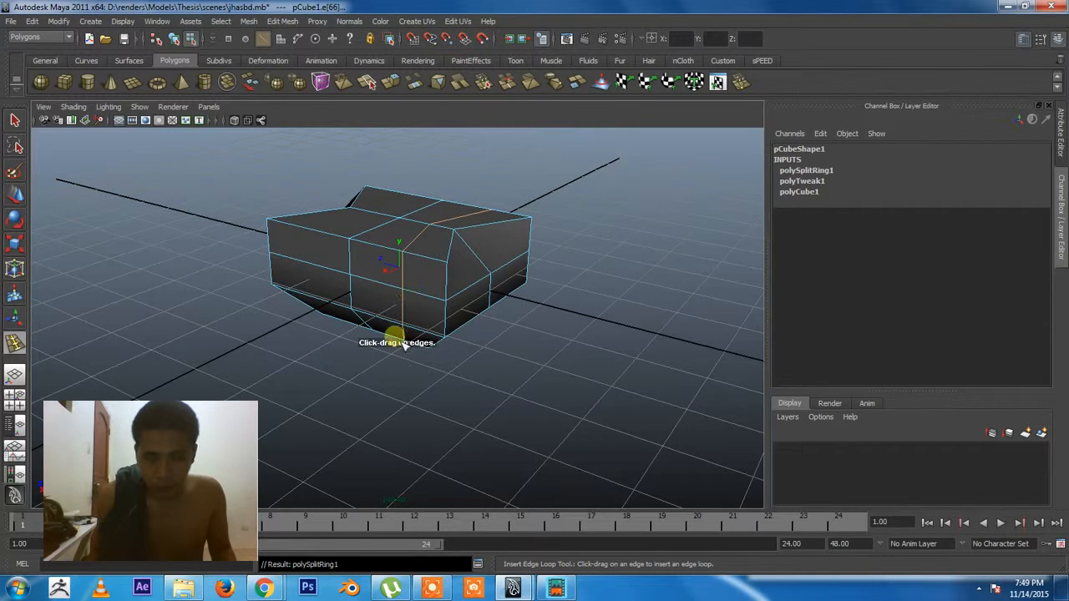
left_click_drag(301, 353, 375, 365, "alt")
key("ctrl+z")
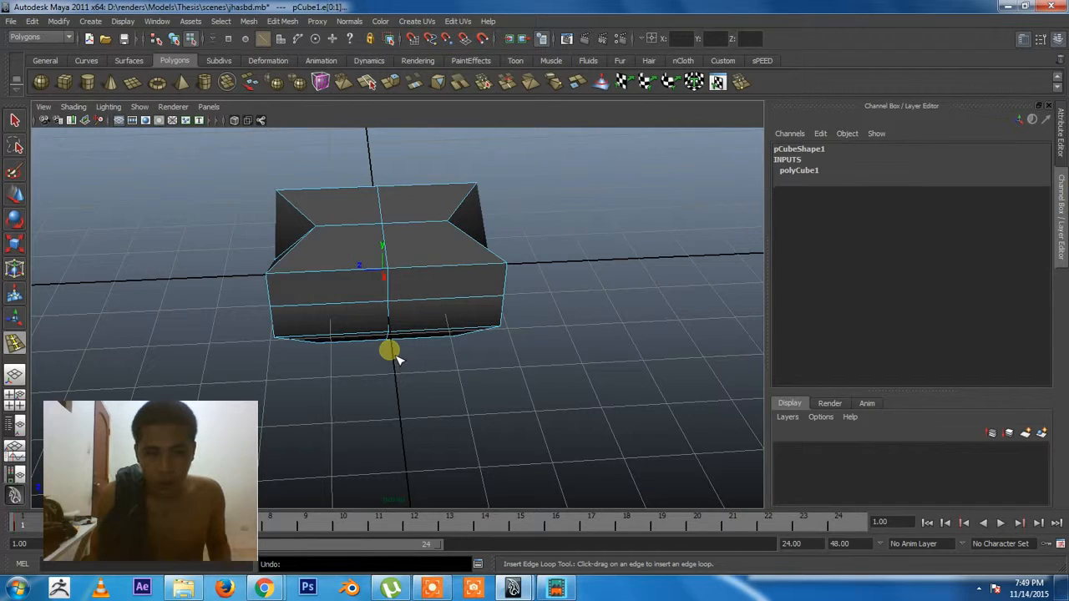
key("ctrl+z")
key("ctrl+z")
mouse_move(349, 386)
left_mouse_down("alt")
mouse_move(496, 375)
mouse_move(372, 373)
mouse_move(359, 386)
left_mouse_up("alt")
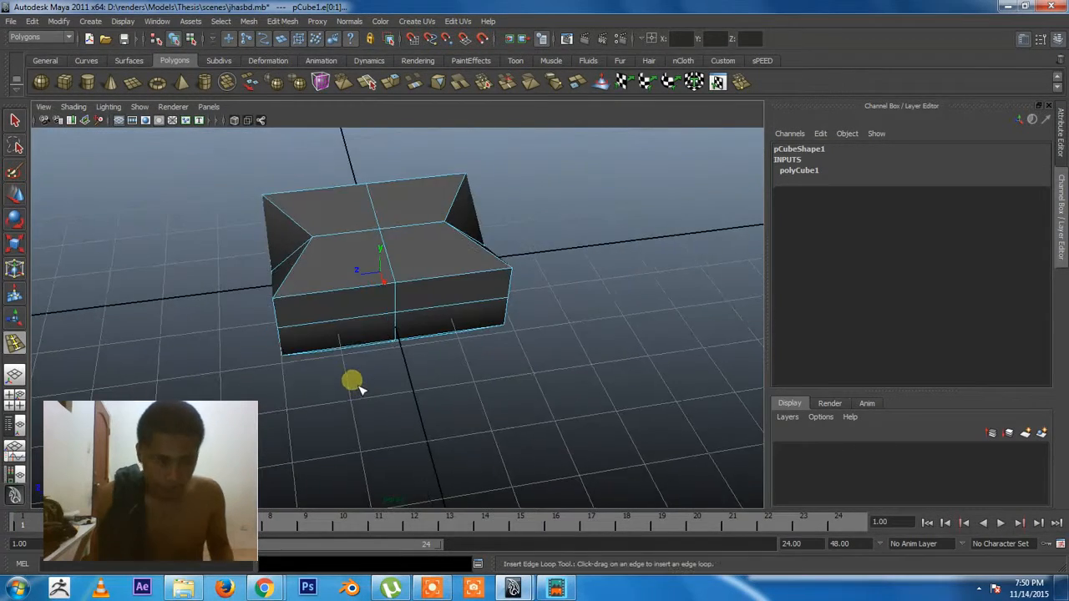
Dismiss the Reference dialog, try more edge loops from the cube's long top edge, and undo them
key("ctrl+r")
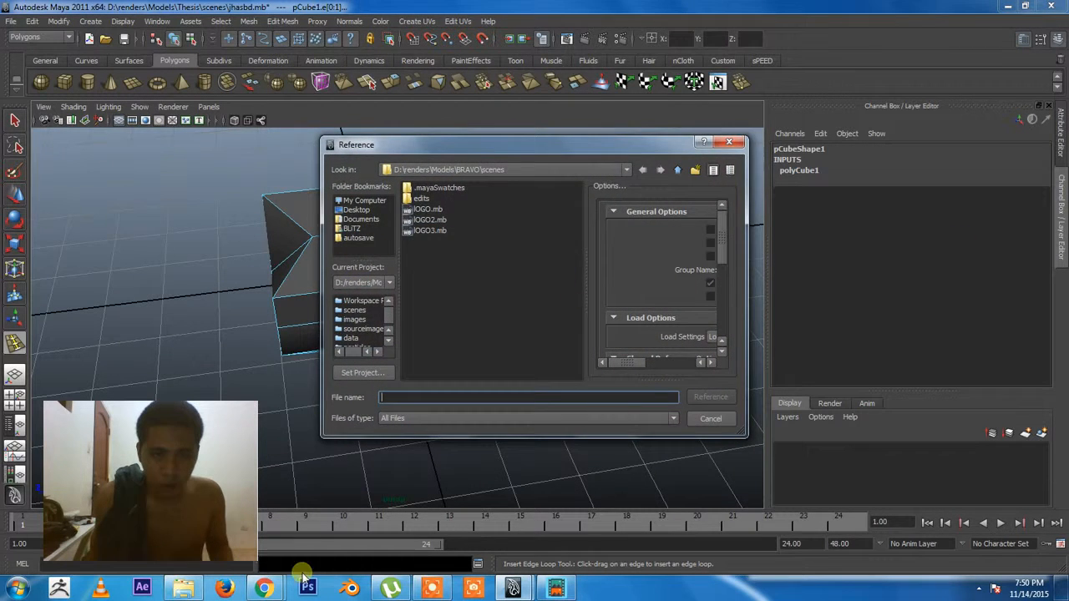
key("Escape")
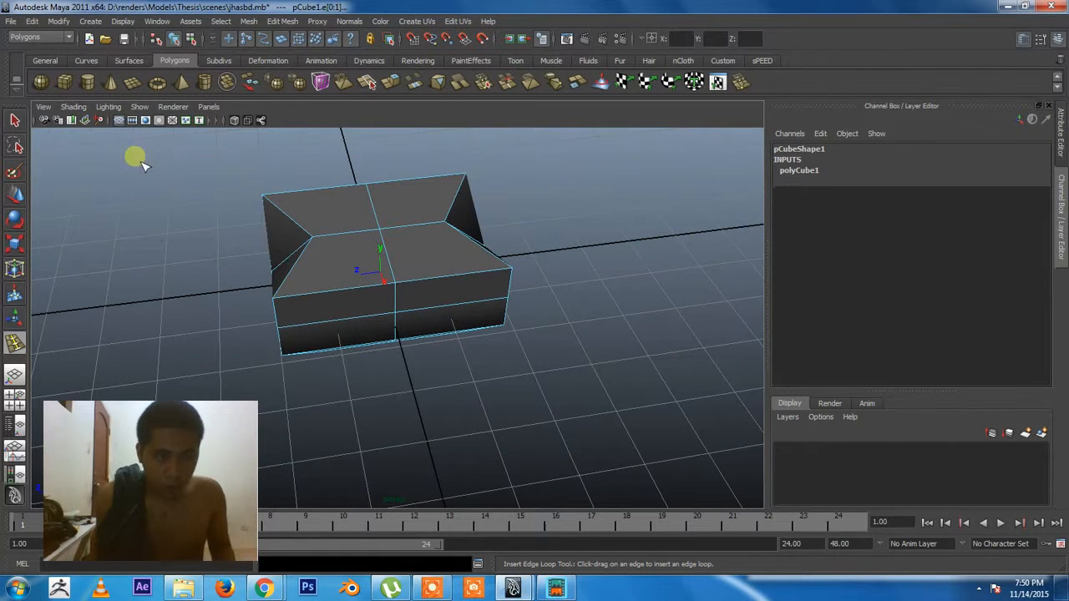
left_click(424, 279)
left_click(363, 291)
left_click_drag(623, 346, 560, 334, "alt")
key("ctrl+z")
key("ctrl+z")
key("ctrl+z")
left_click_drag(551, 316, 612, 291, "alt")
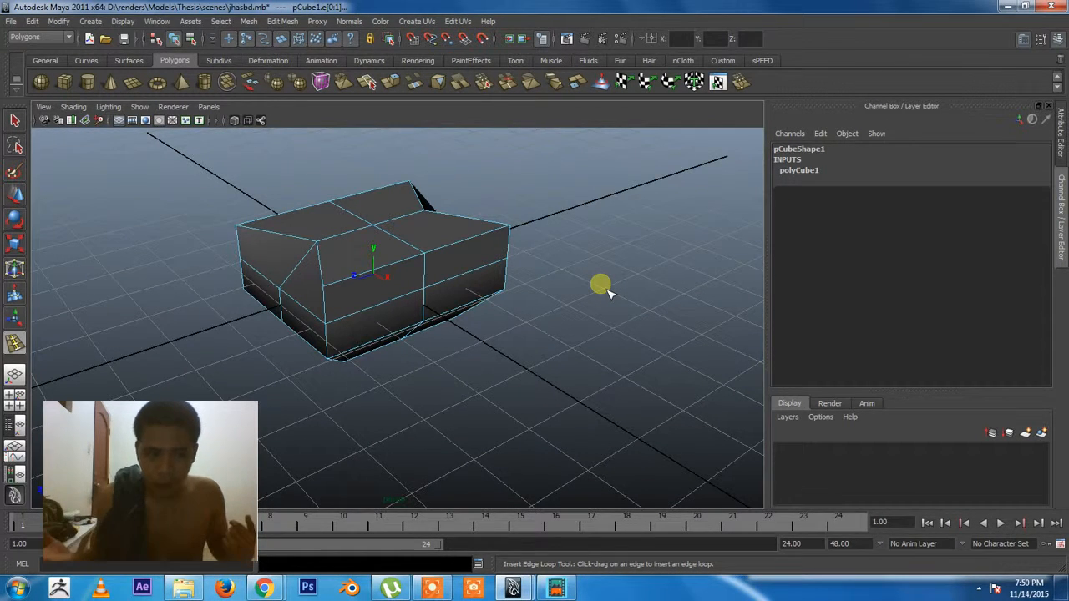
left_click(556, 588)
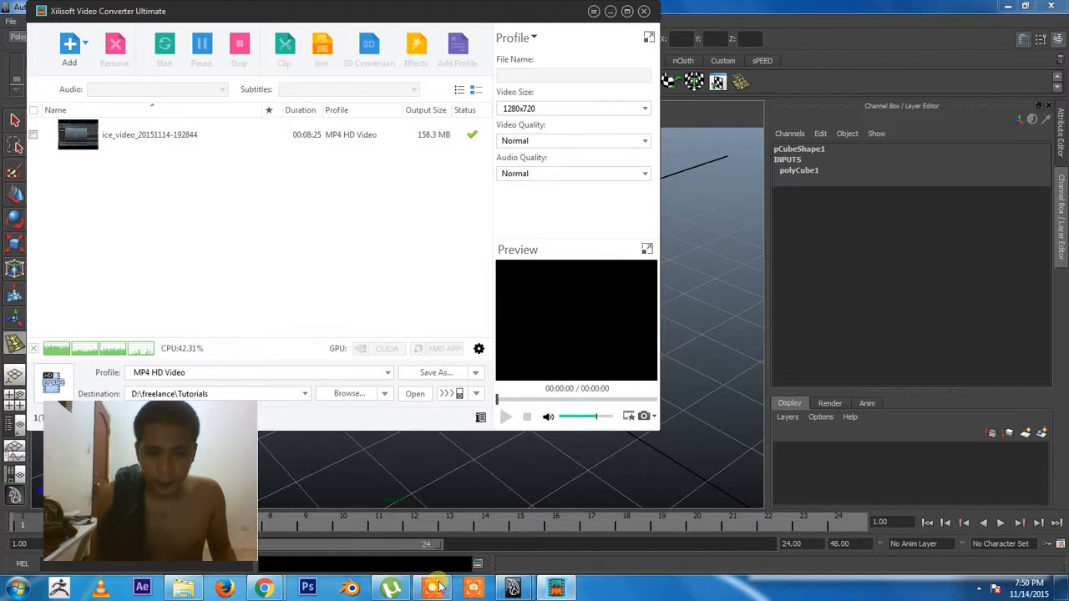
left_click(824, 22)
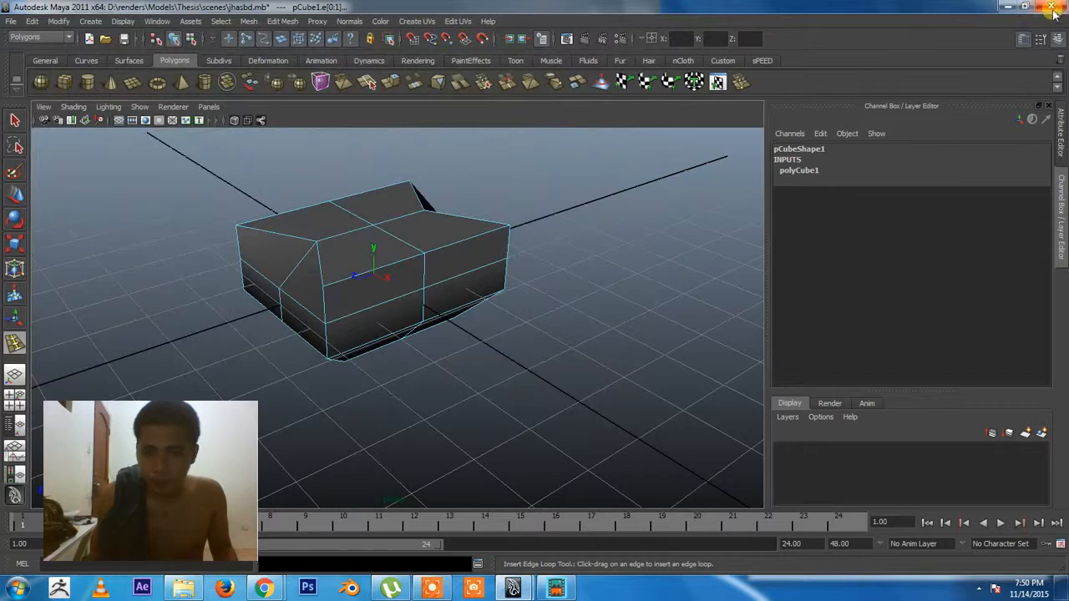